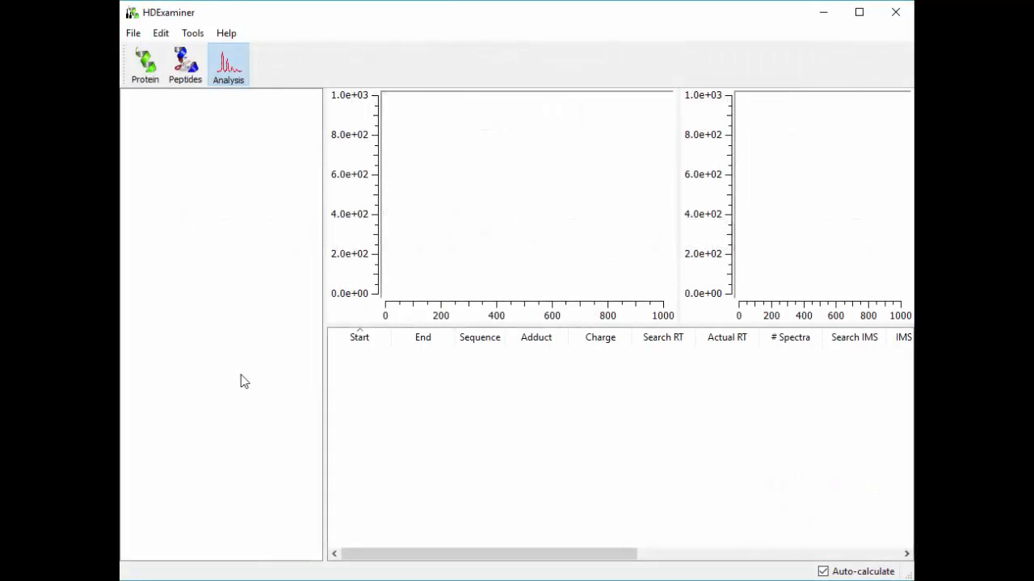
- Create a new project from the Uniprot entry P02769
click(134, 33)
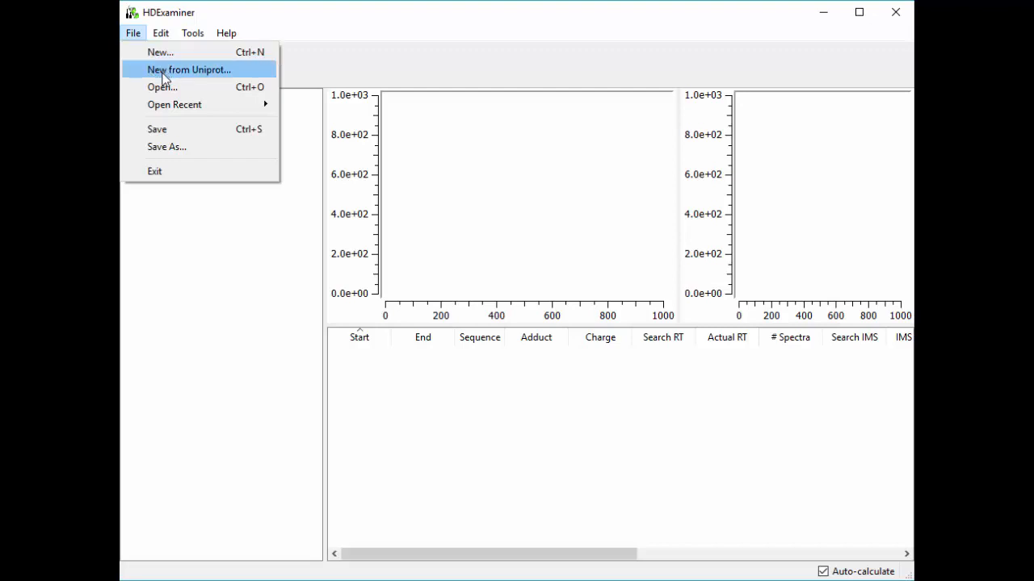
click(163, 71)
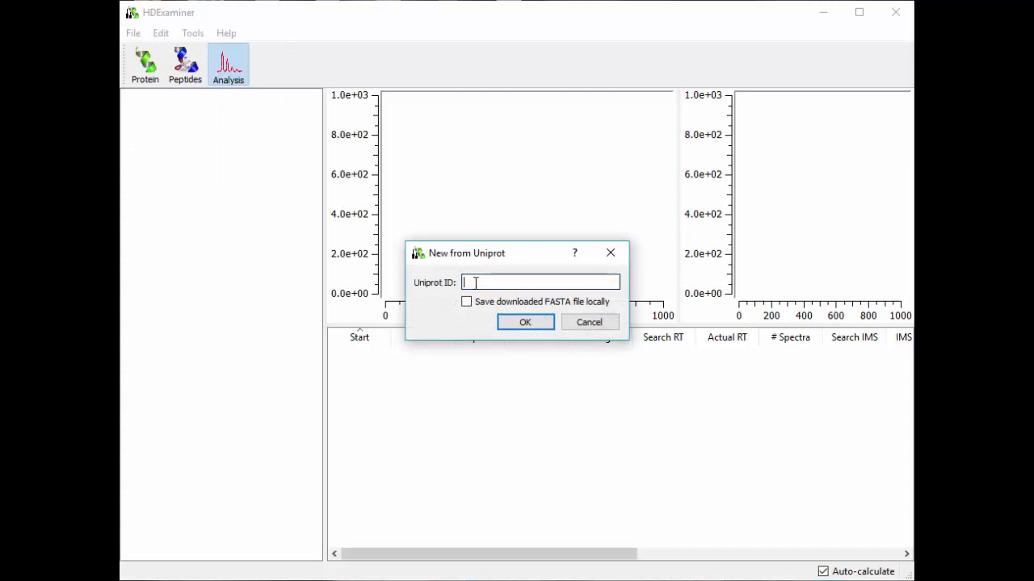
text(P02769)
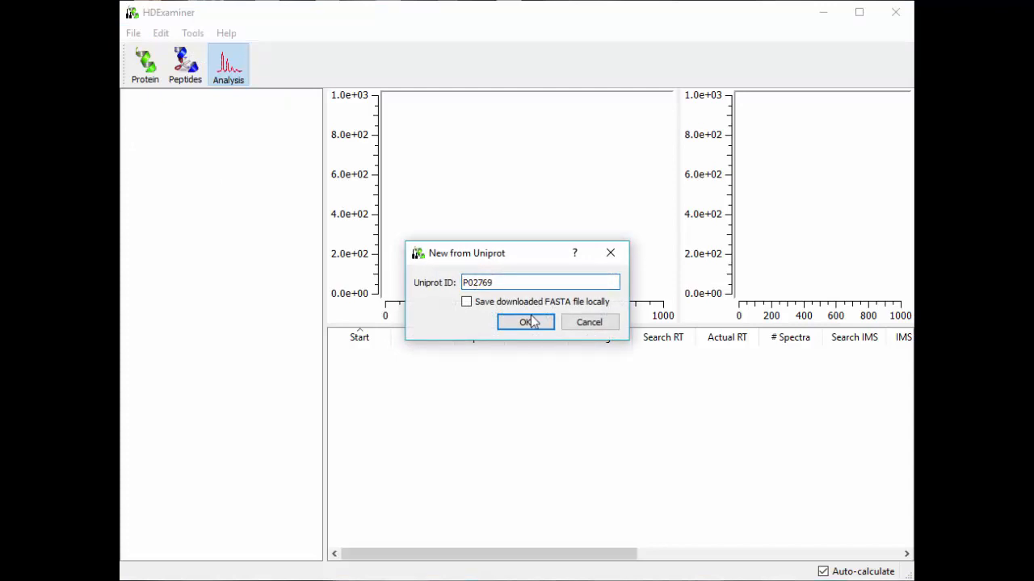
click(524, 324)
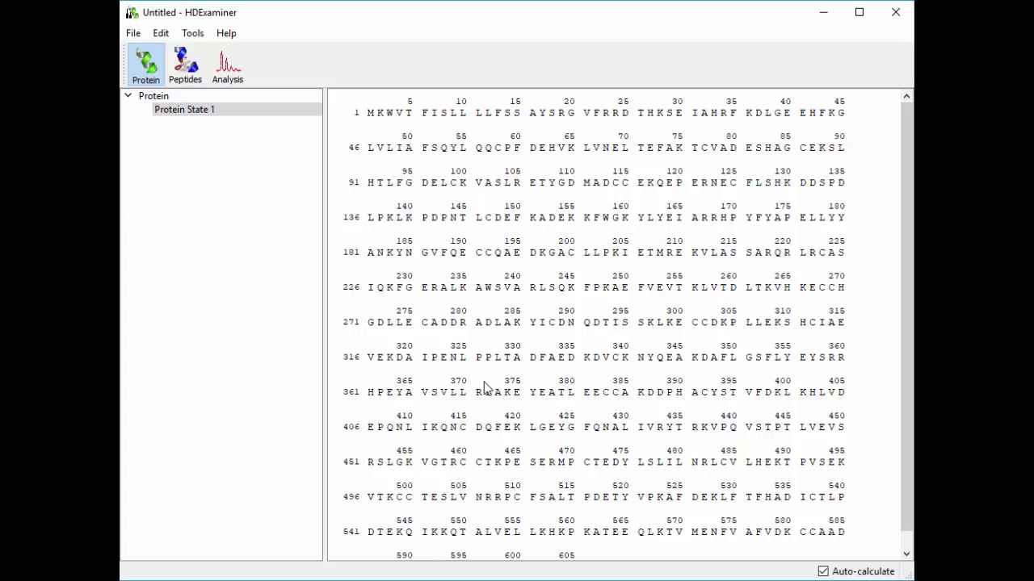
click(133, 34)
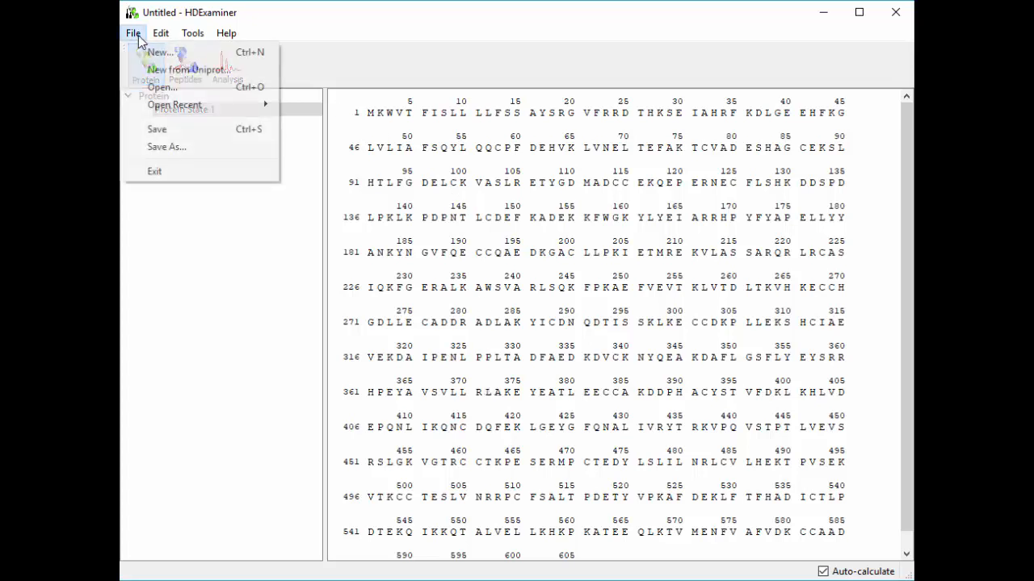
click(151, 71)
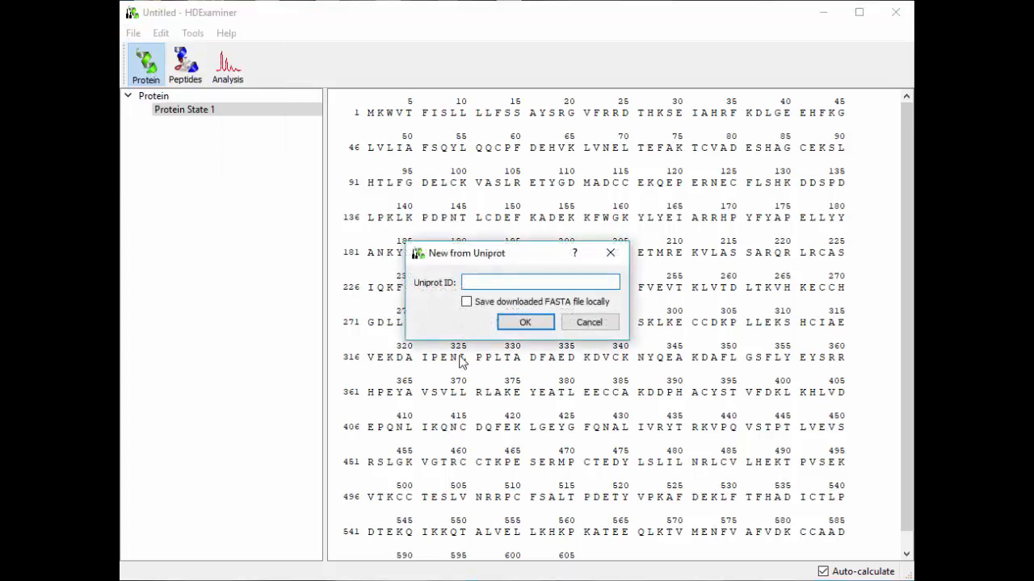
text(P02769)
click(477, 305)
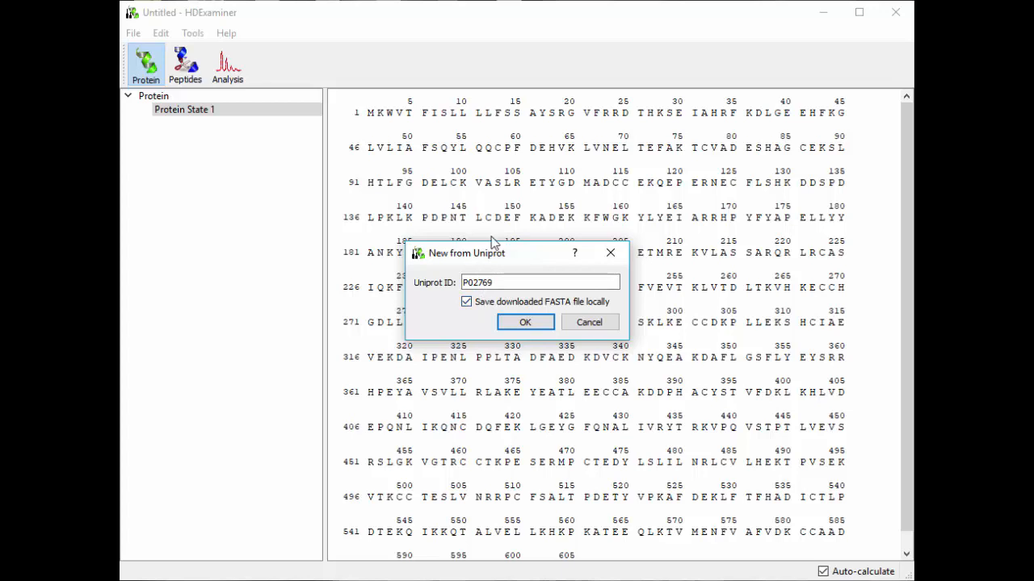
click(572, 320)
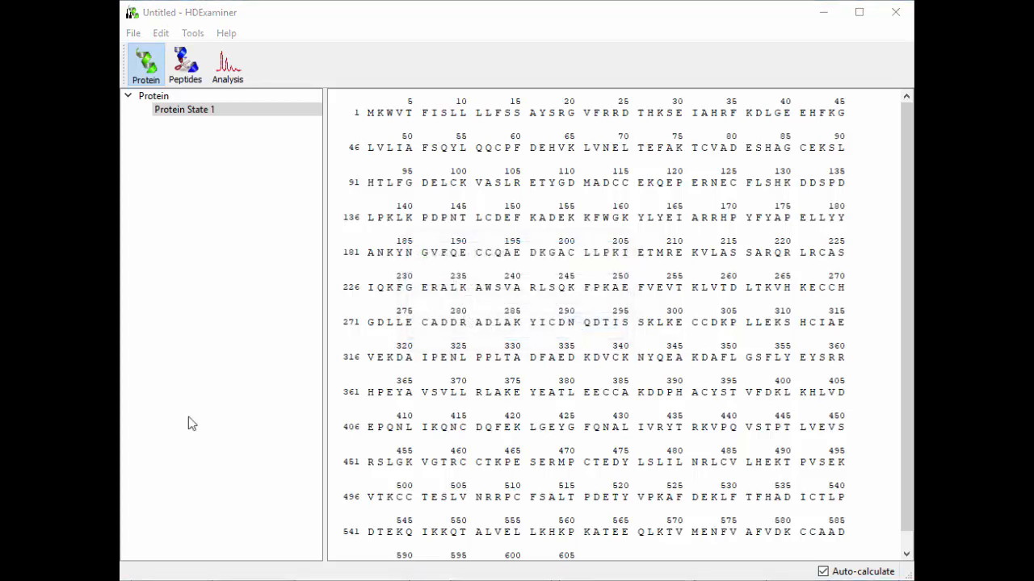
- Add a point modification at residue 1 of Protein State 1 with the generic formula +C10H14N5O7P
right_click(212, 111)
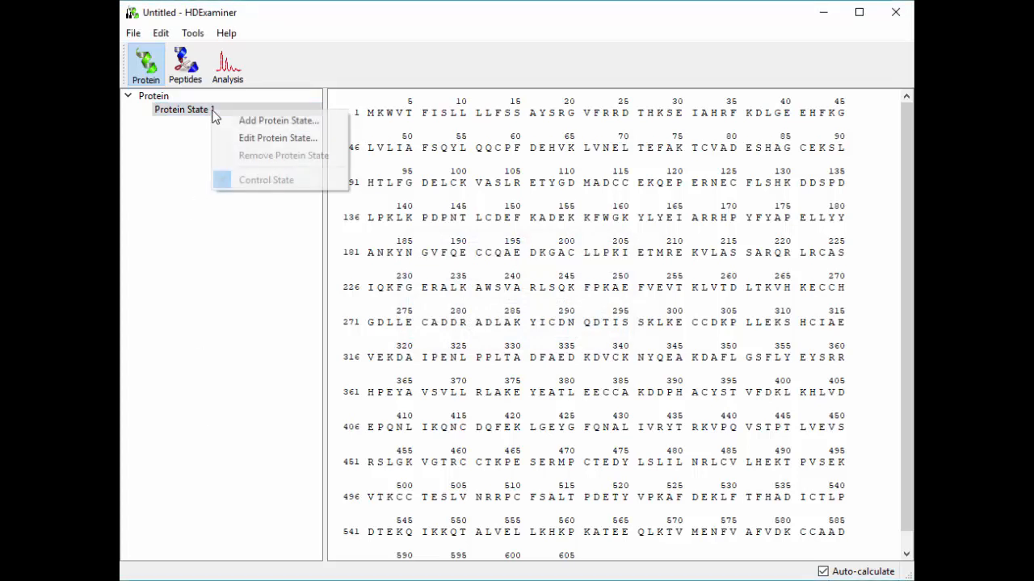
click(242, 138)
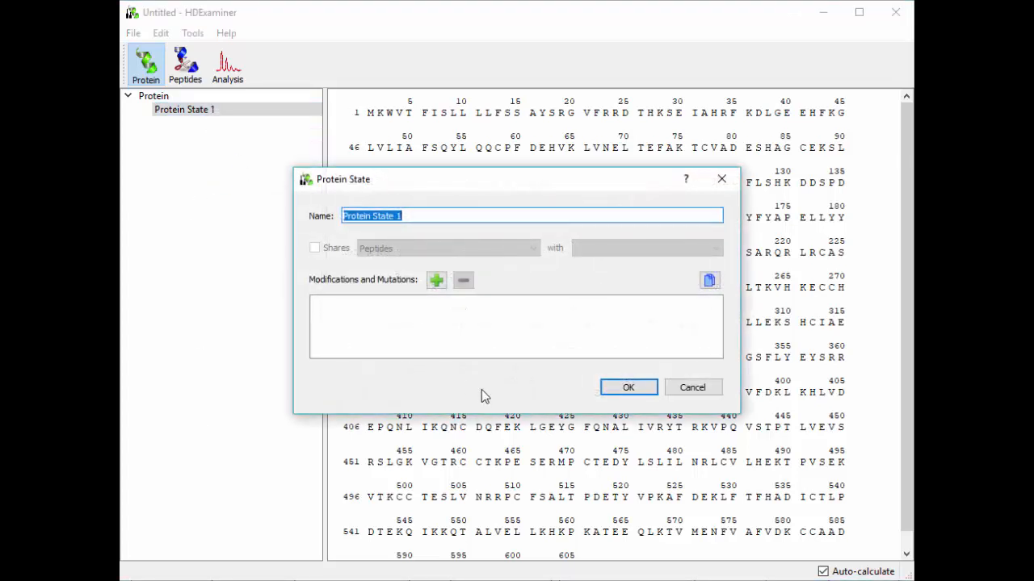
click(436, 282)
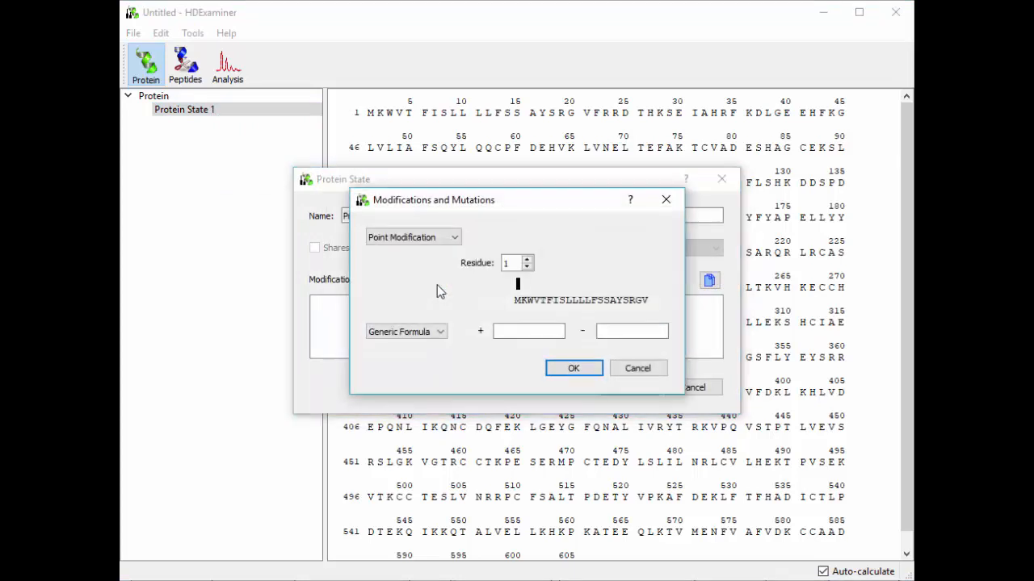
click(436, 332)
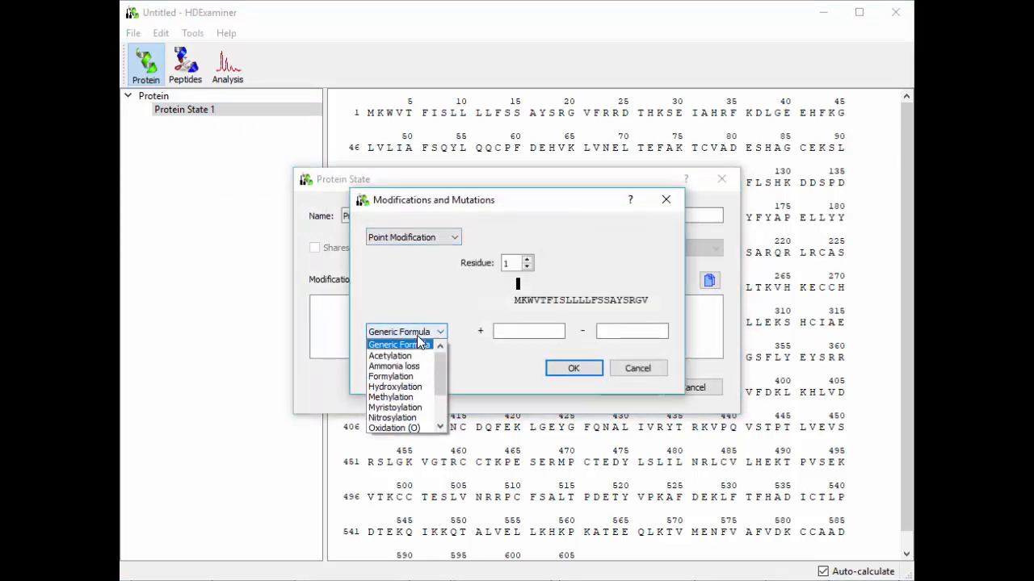
click(439, 319)
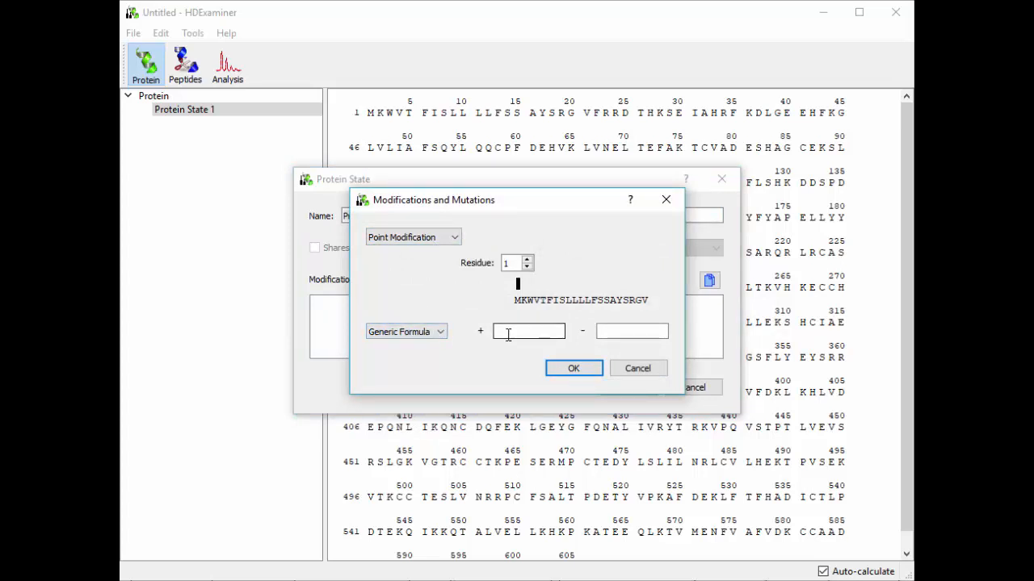
text(C10H14N5O7P)
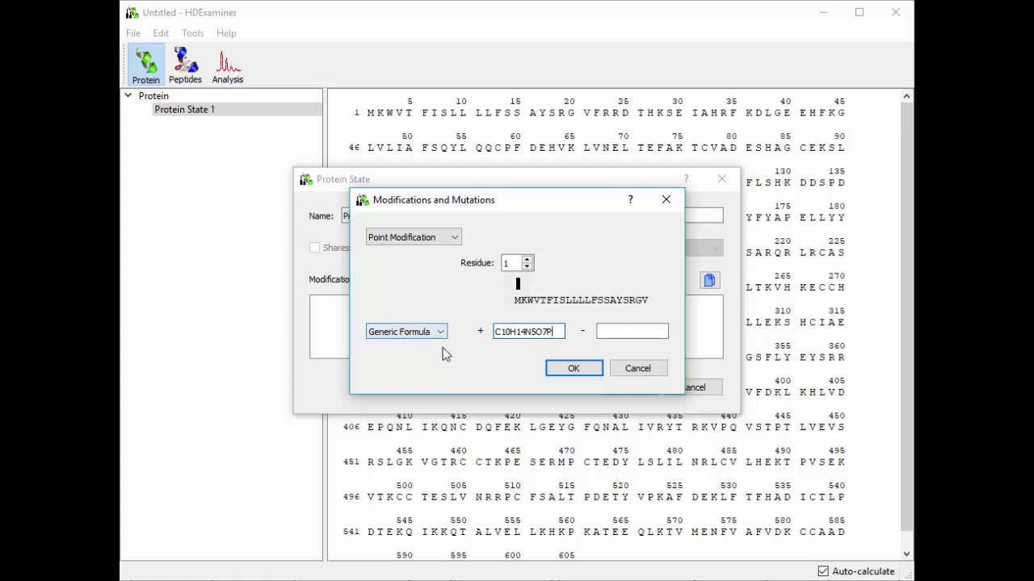
click(570, 369)
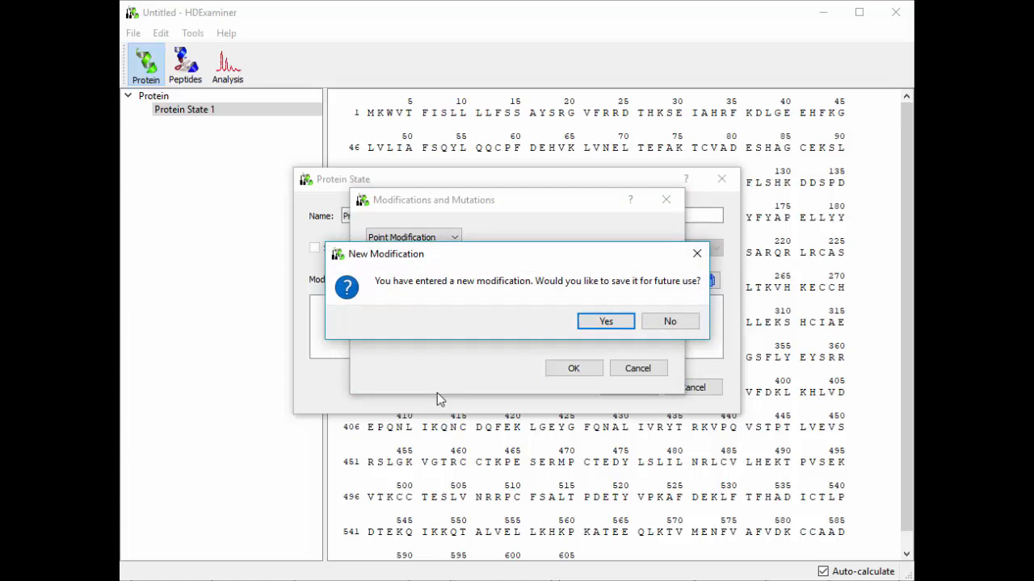
- Save the new modification formula for future use under the name Adenylylation
click(606, 325)
click(455, 289)
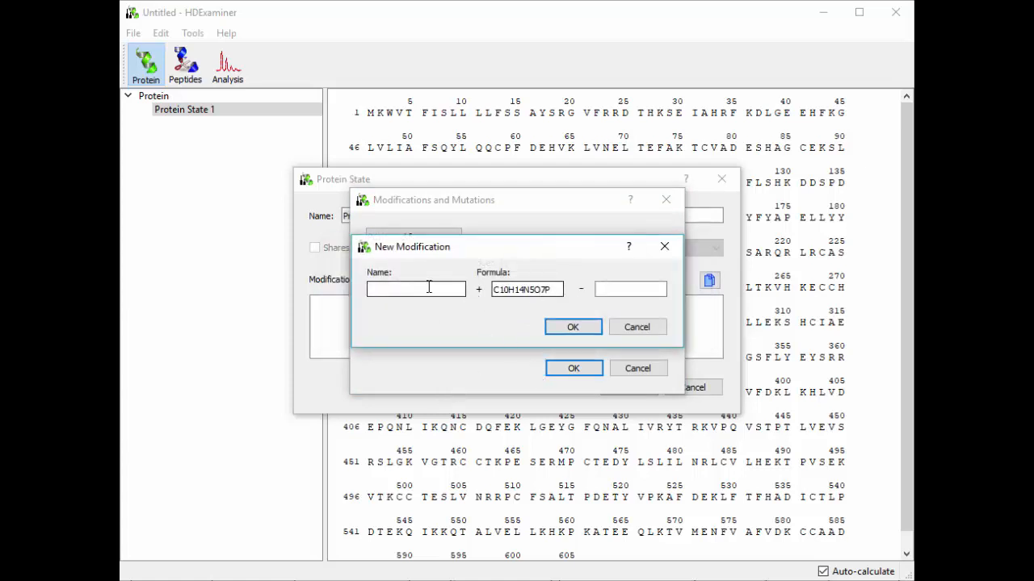
text(Ade)
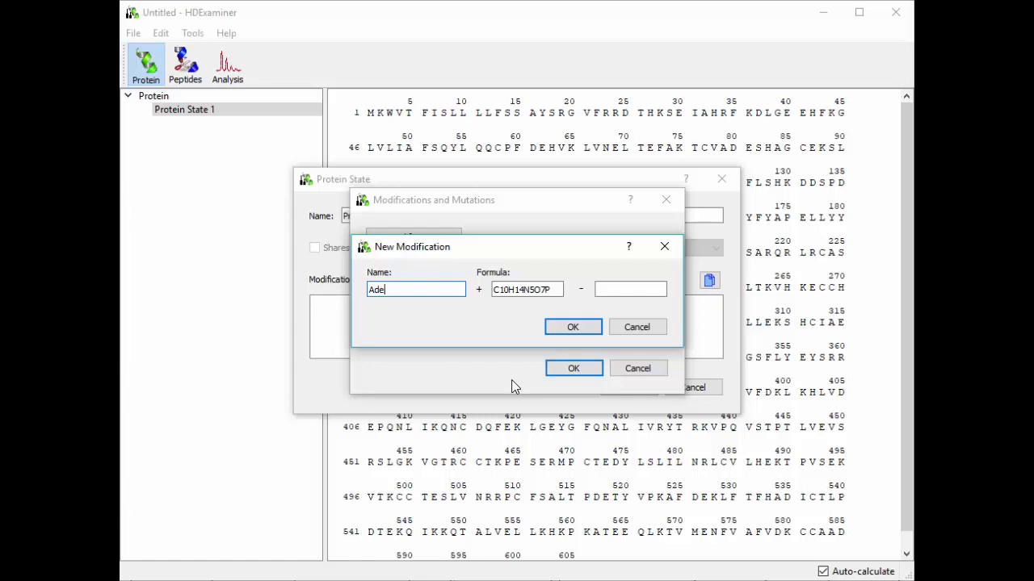
text(nylylation)
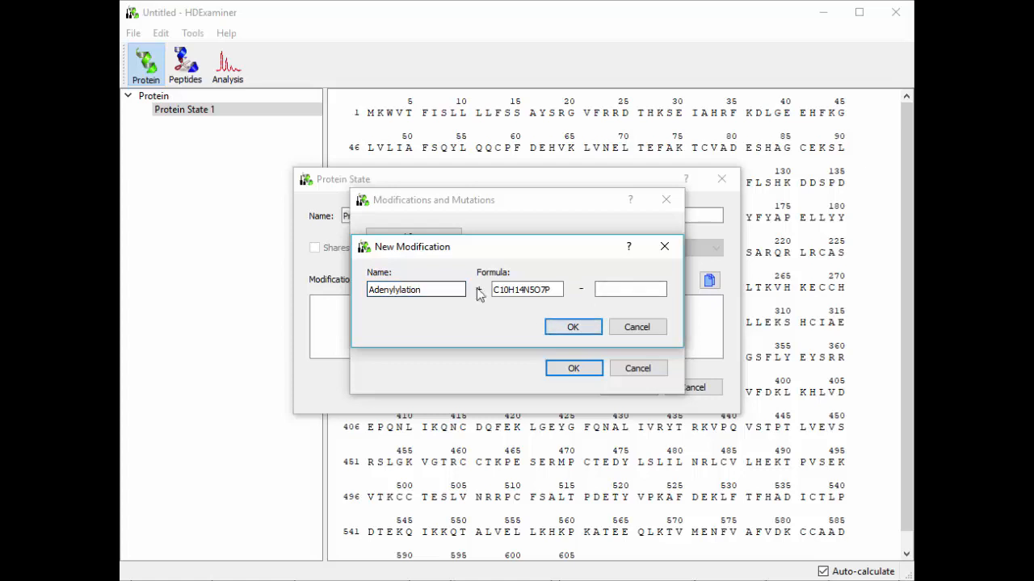
click(572, 327)
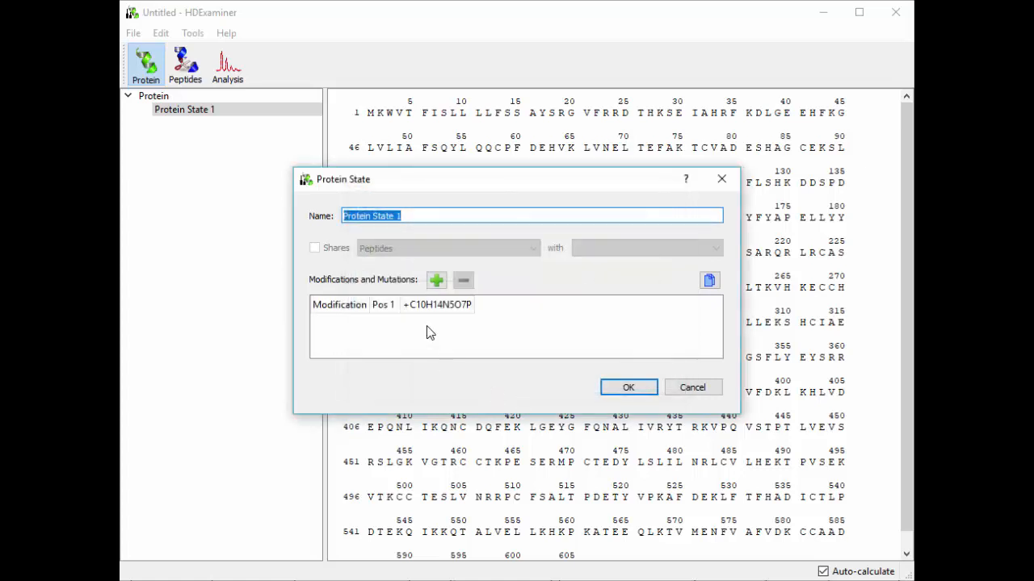
- Add an Adenylylation point modification at residue 8 and apply the changes to Protein State 1
click(436, 280)
click(526, 260)
click(527, 260)
click(527, 260)
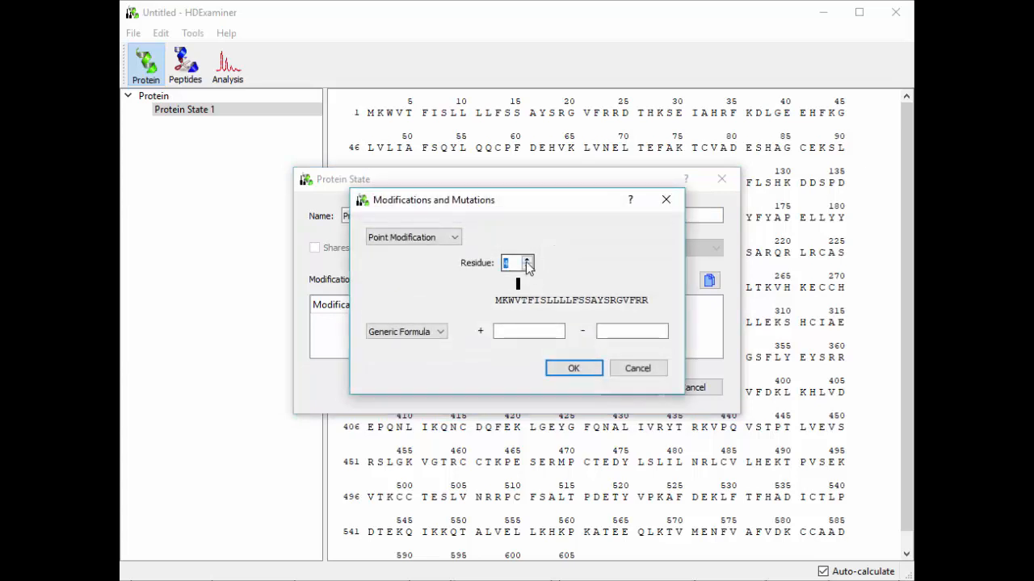
click(526, 260)
click(527, 260)
click(527, 260)
click(526, 260)
click(430, 337)
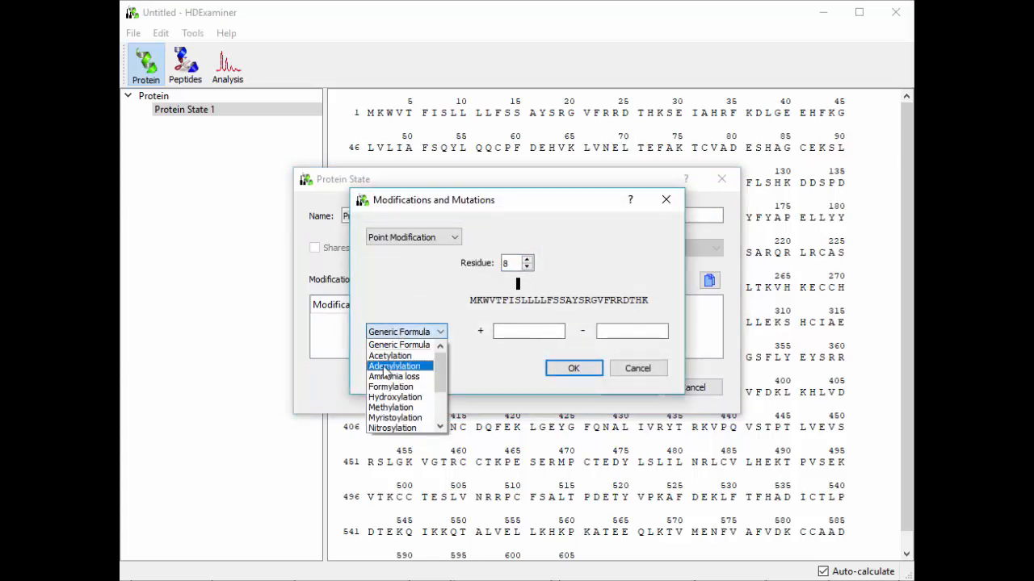
click(388, 367)
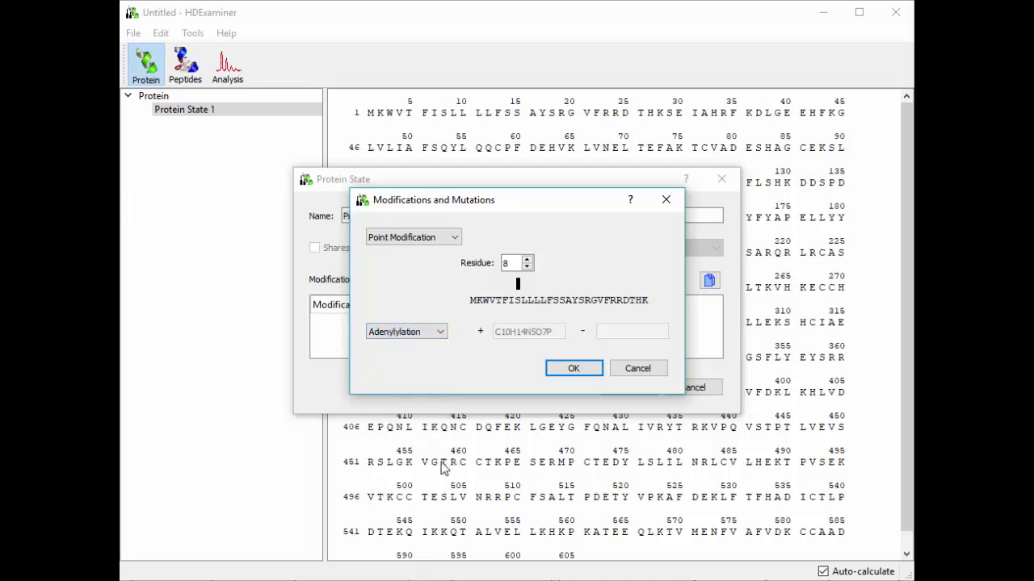
click(573, 369)
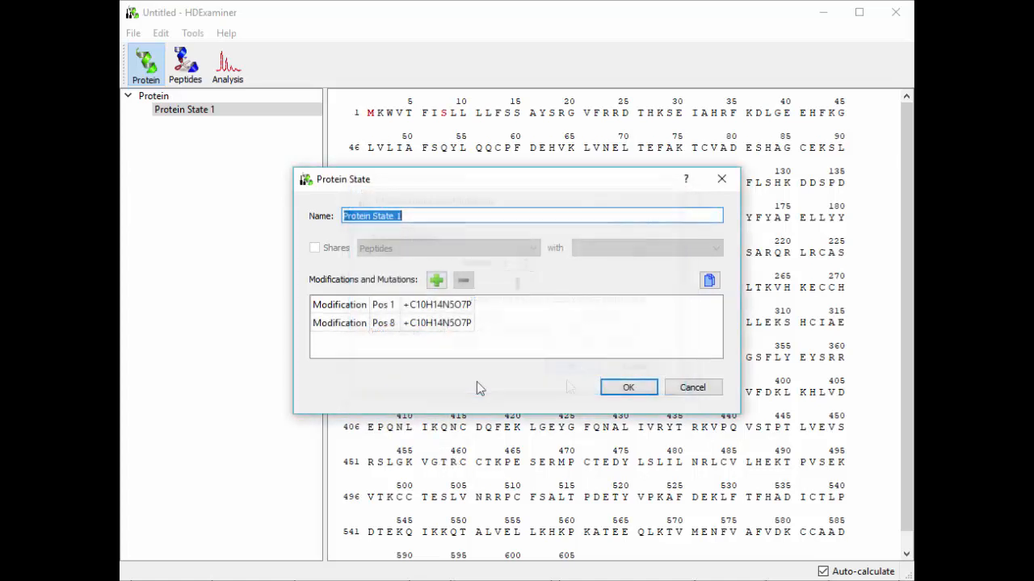
click(626, 388)
- Examine the names and formulas of the stored modifications in the program options
click(193, 33)
click(212, 77)
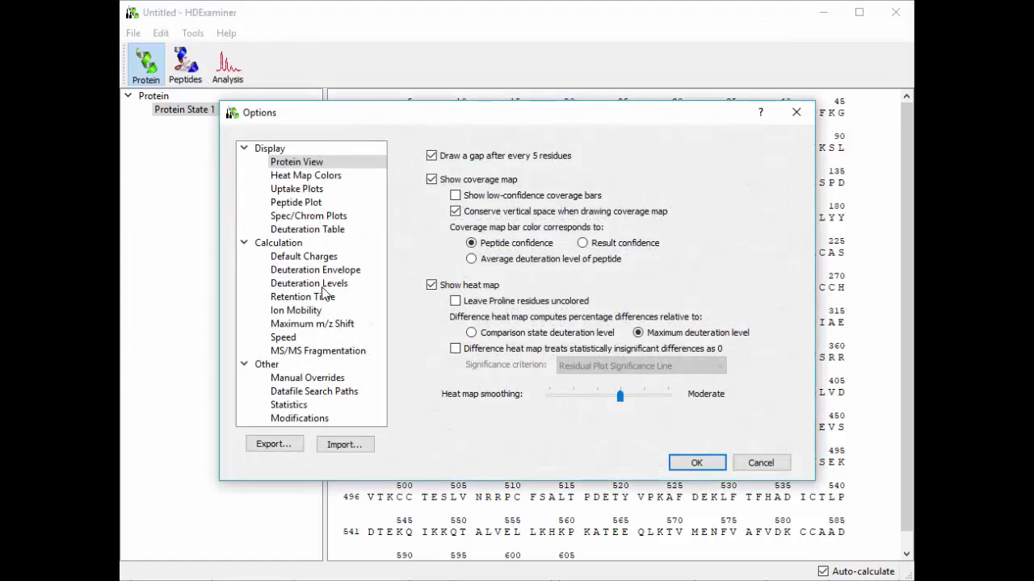
click(300, 421)
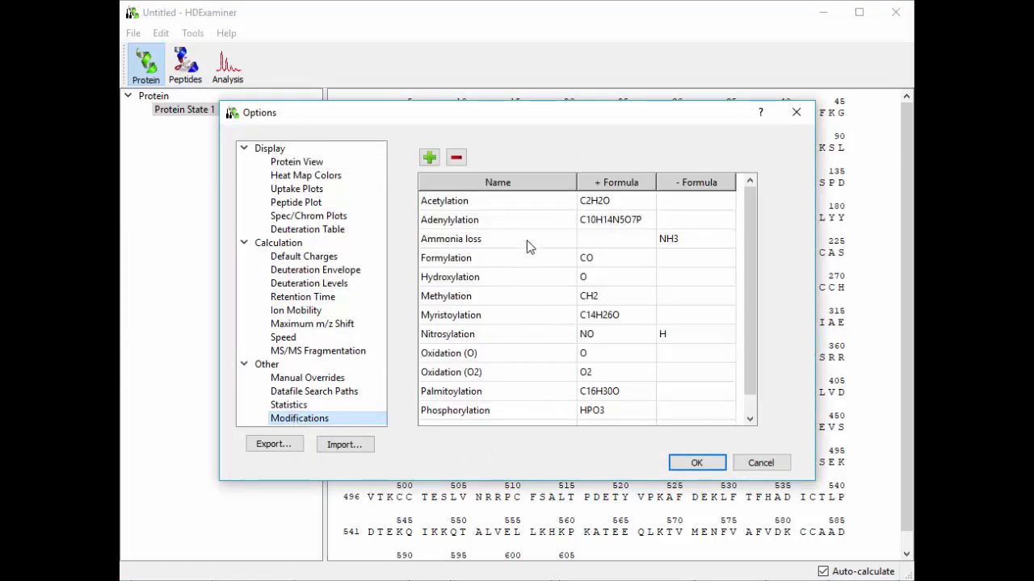
scroll(527, 245, down, 1)
scroll(527, 244, up, 1)
click(509, 258)
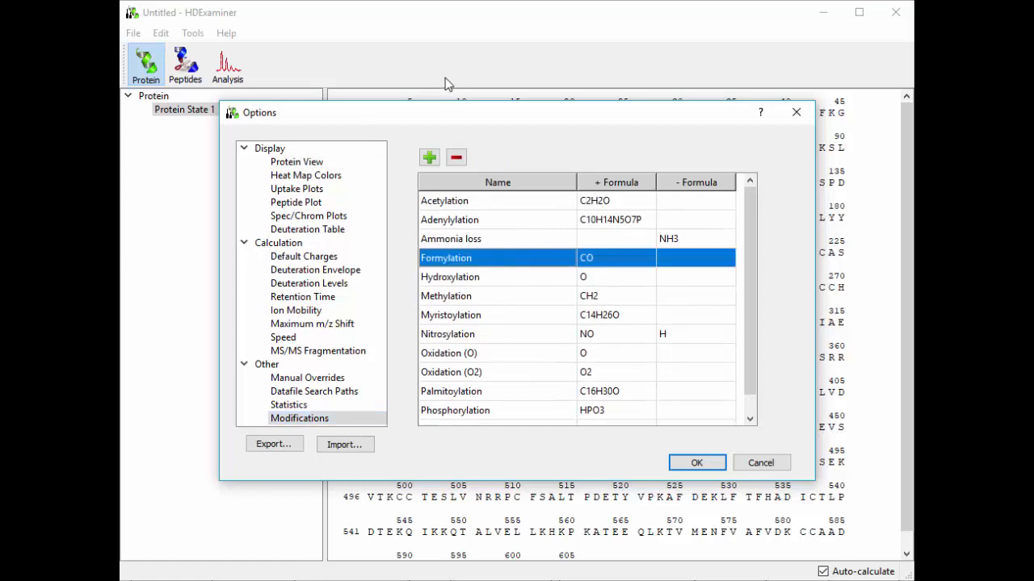
click(464, 317)
scroll(571, 331, down, 1)
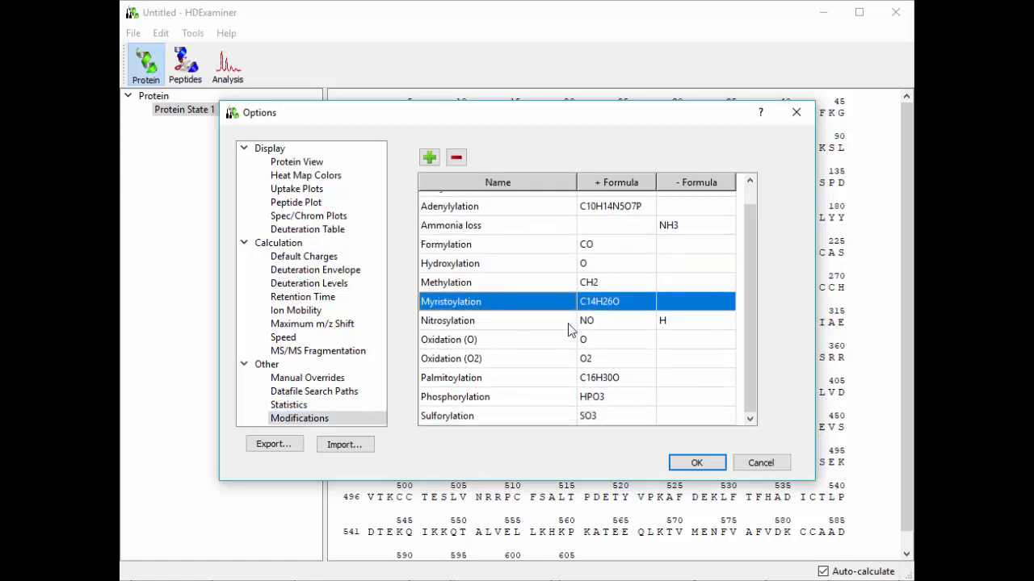
click(678, 470)
- Start another point modification for Protein State 1 and examine the modification types offered
right_click(220, 114)
click(250, 136)
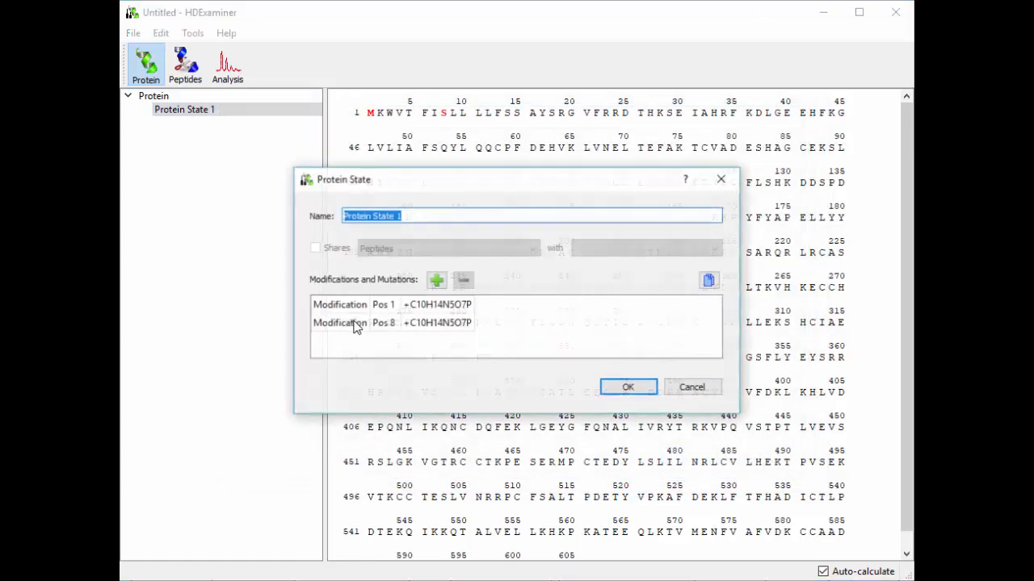
click(436, 280)
click(404, 332)
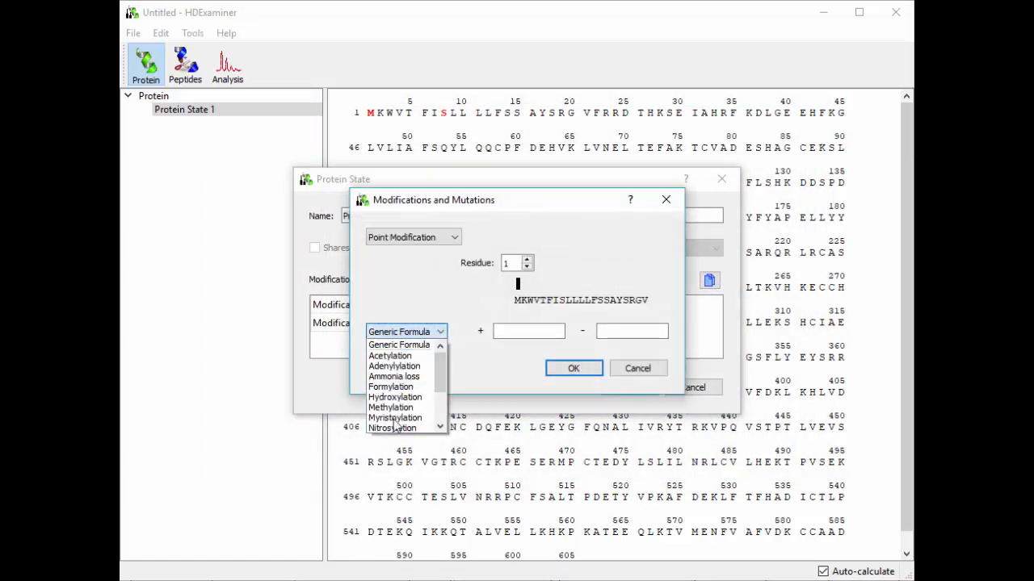
click(432, 276)
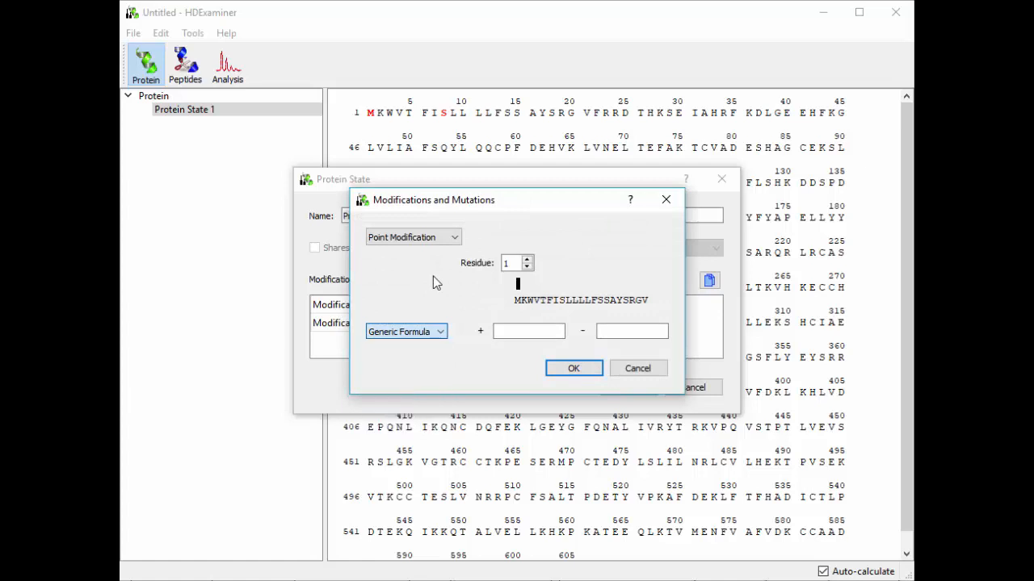
click(519, 332)
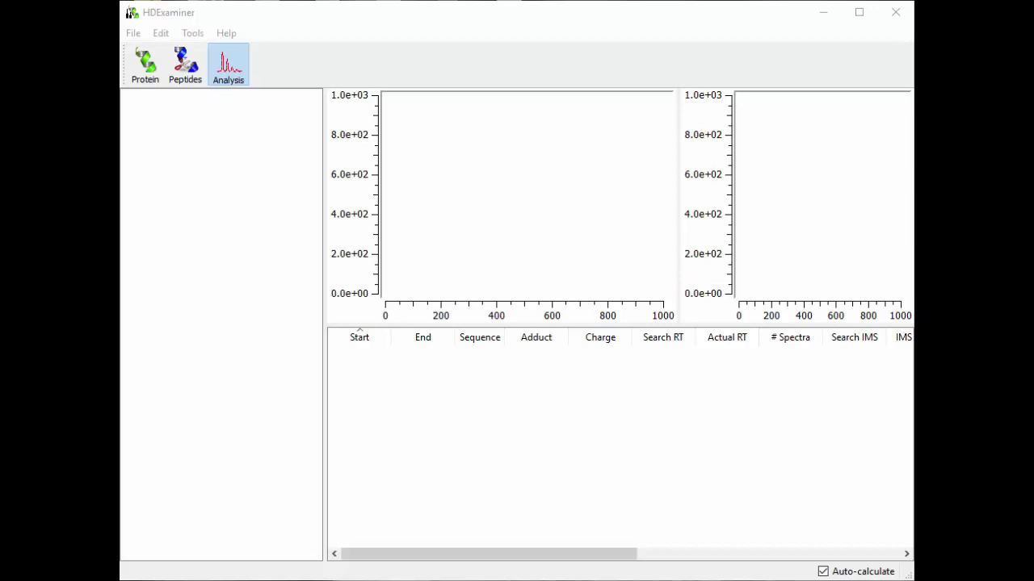
- Import Automation.hda from the desktop's Automation folder into HDExaminer and show the imported project's peptides
key(alt+Tab)
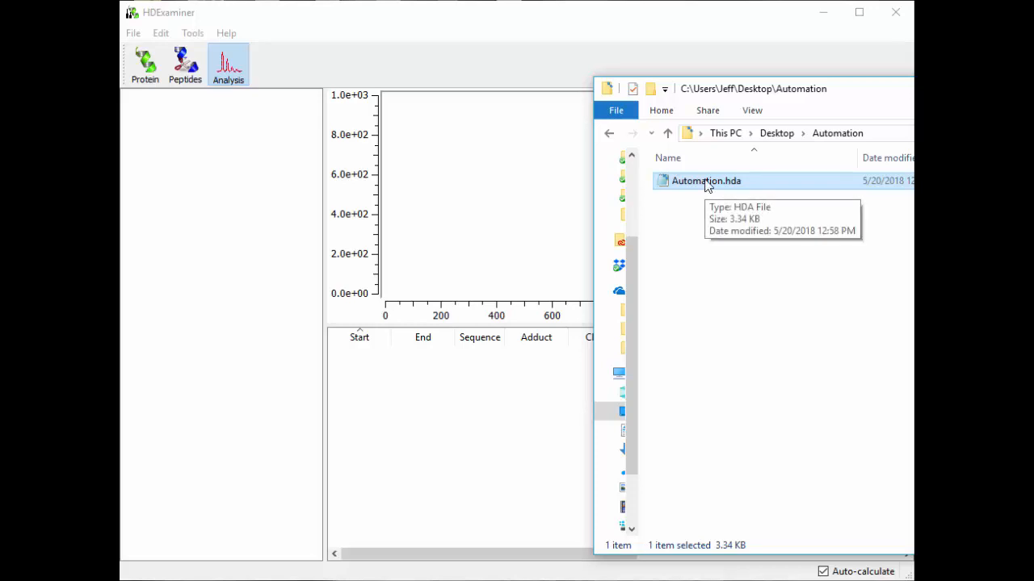
drag(705, 184, 404, 275)
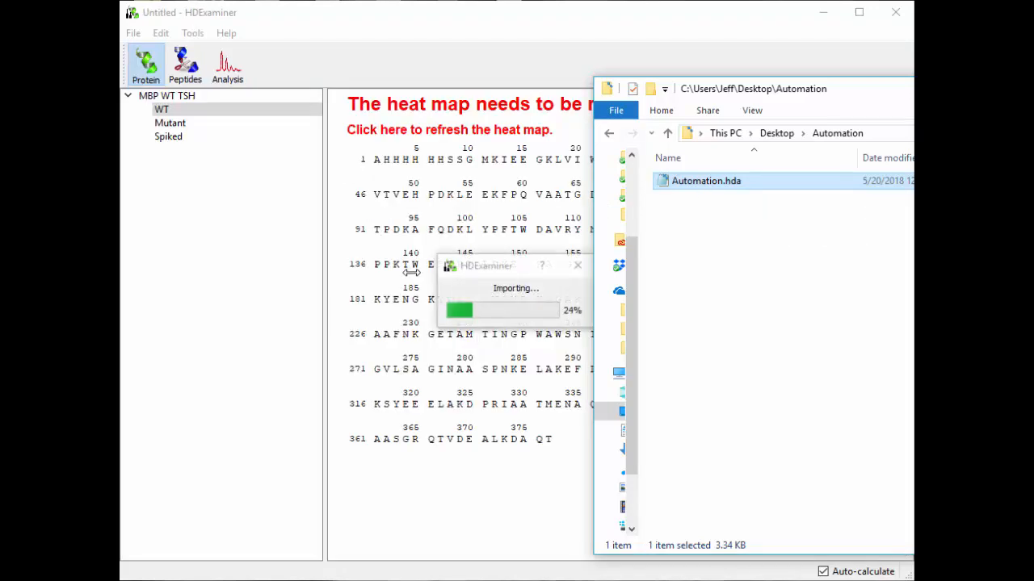
click(478, 18)
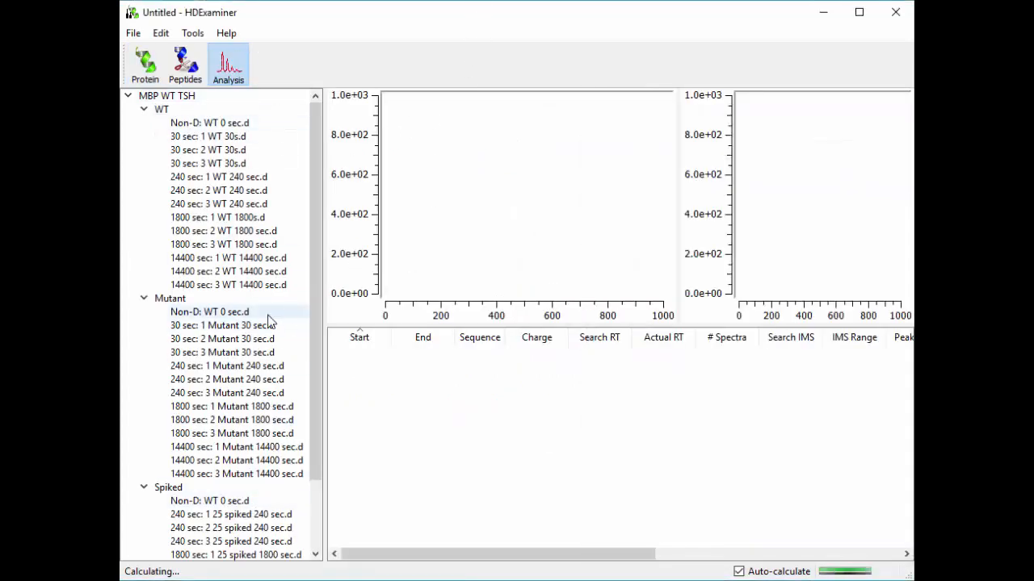
click(185, 65)
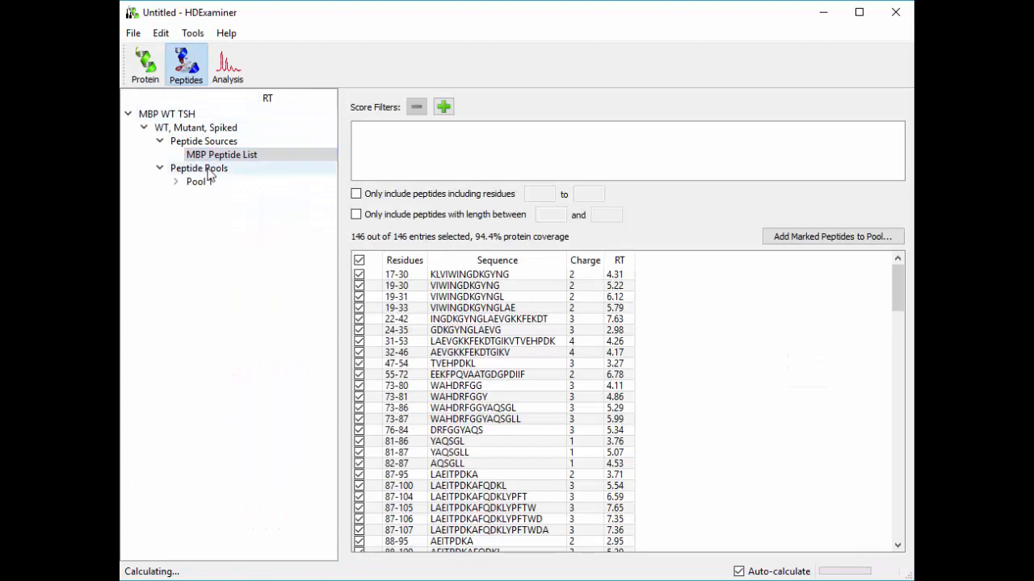
- Show the imported project's experiments in the Analysis view and the Pool 1 Butterfly Plot of the TwoStateCurated project
click(228, 64)
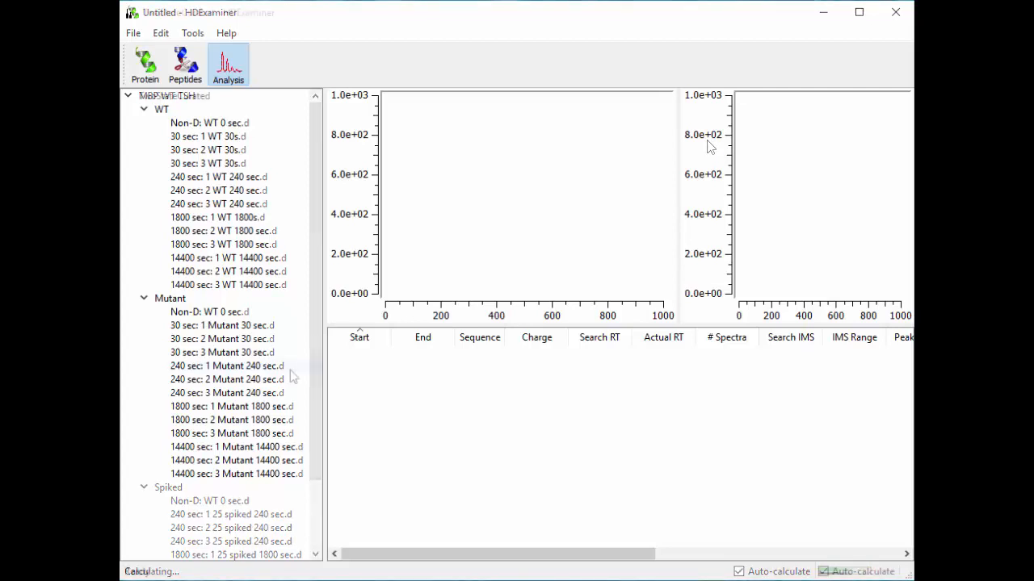
click(185, 69)
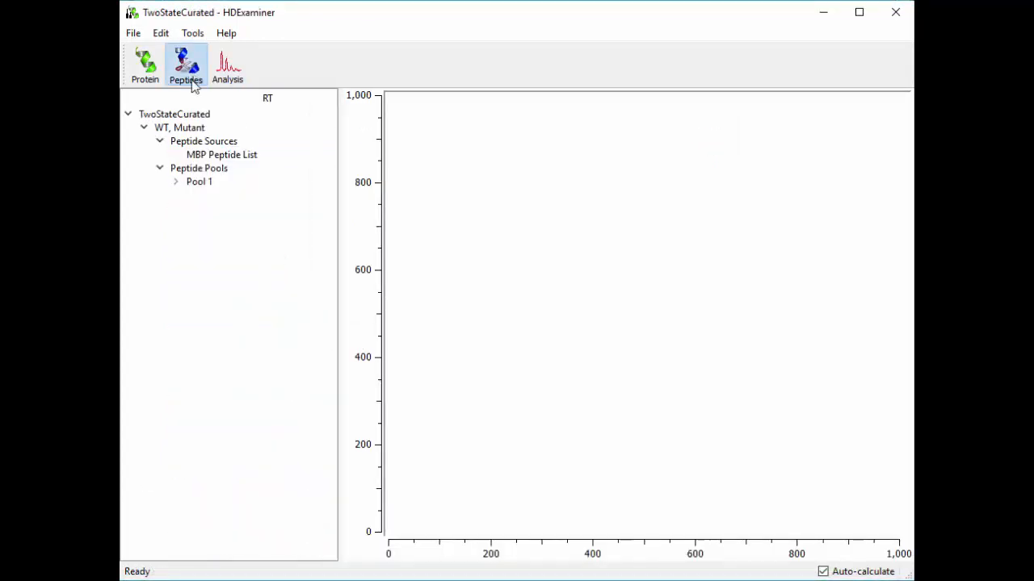
click(188, 183)
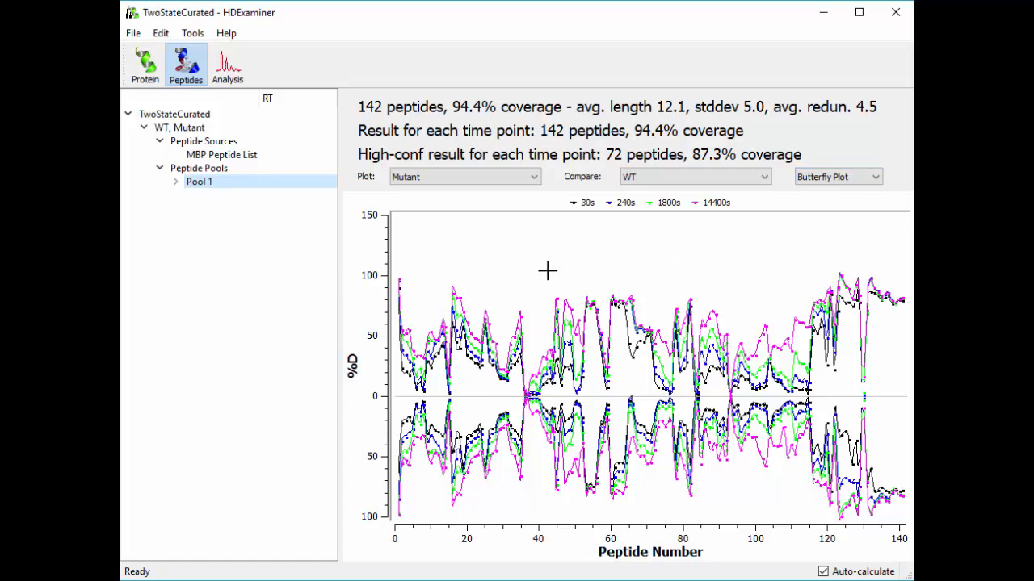
- Examine the butterfly plot around peptide numbers 50 to 70 at successive zoom levels, ending at the full plot
drag(548, 272, 656, 373)
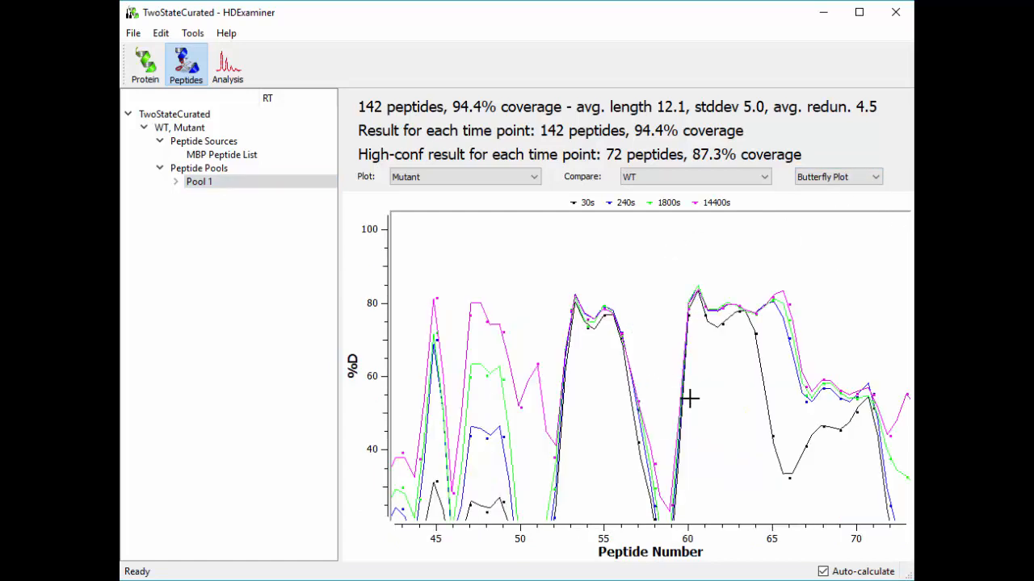
double_click(602, 239)
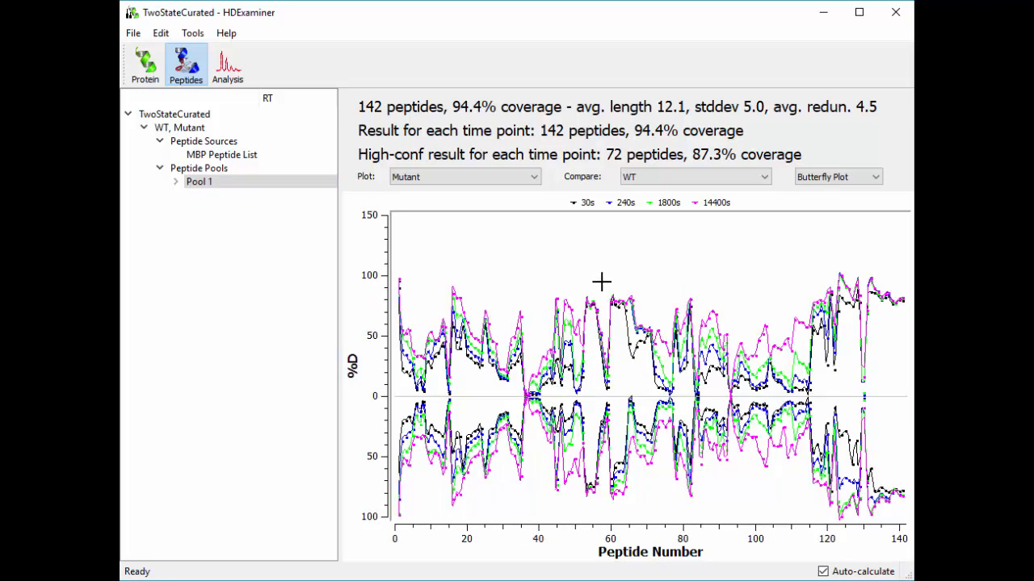
drag(574, 287, 656, 347)
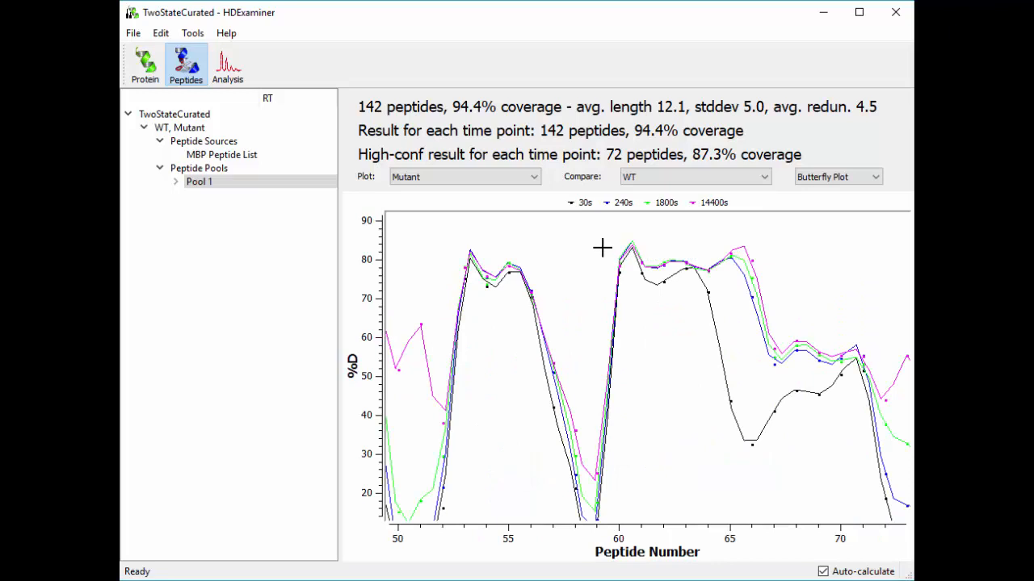
drag(602, 248, 667, 302)
drag(482, 253, 588, 399)
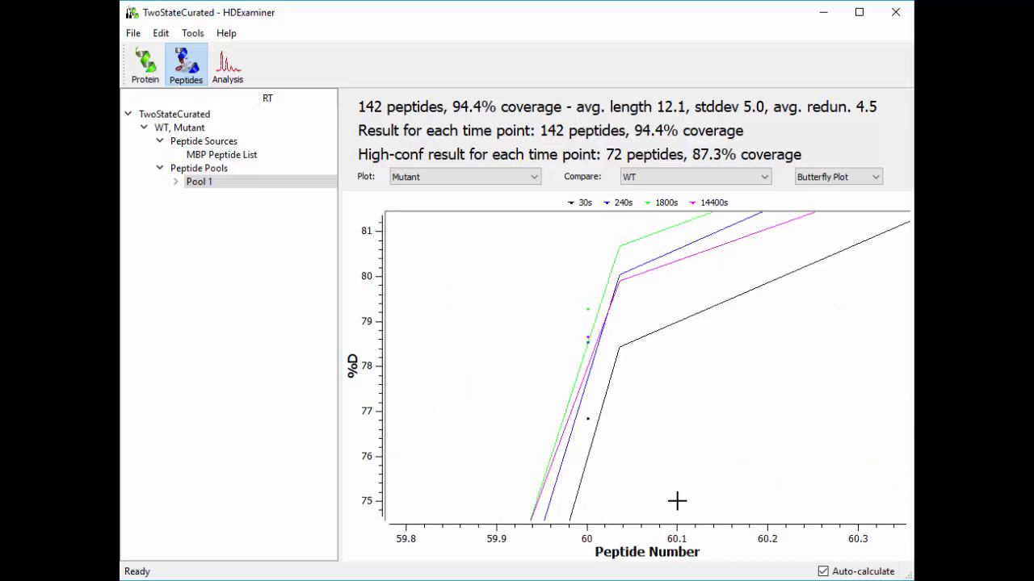
scroll(465, 274, down, 1)
scroll(444, 267, down, 1)
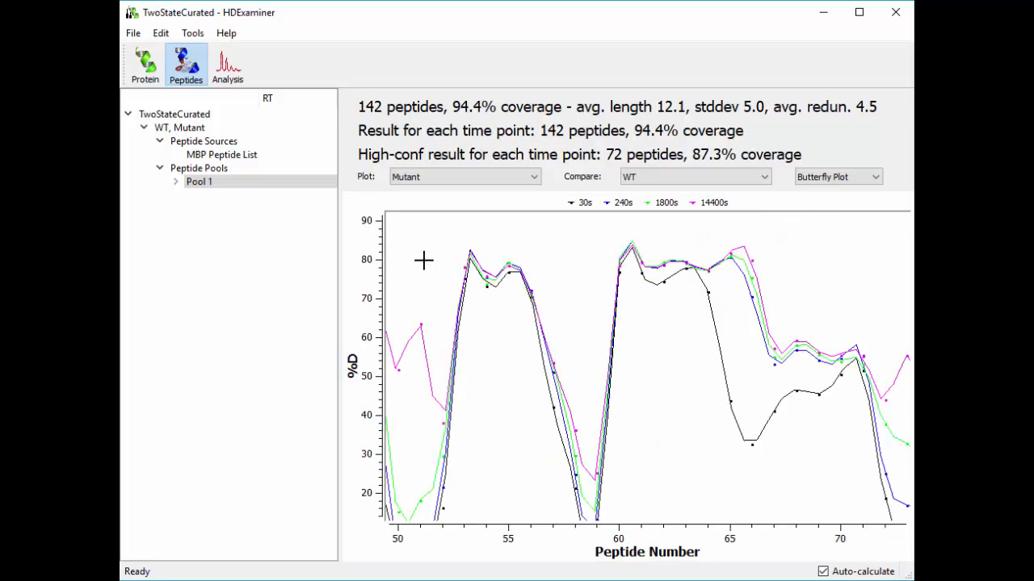
scroll(413, 249, down, 1)
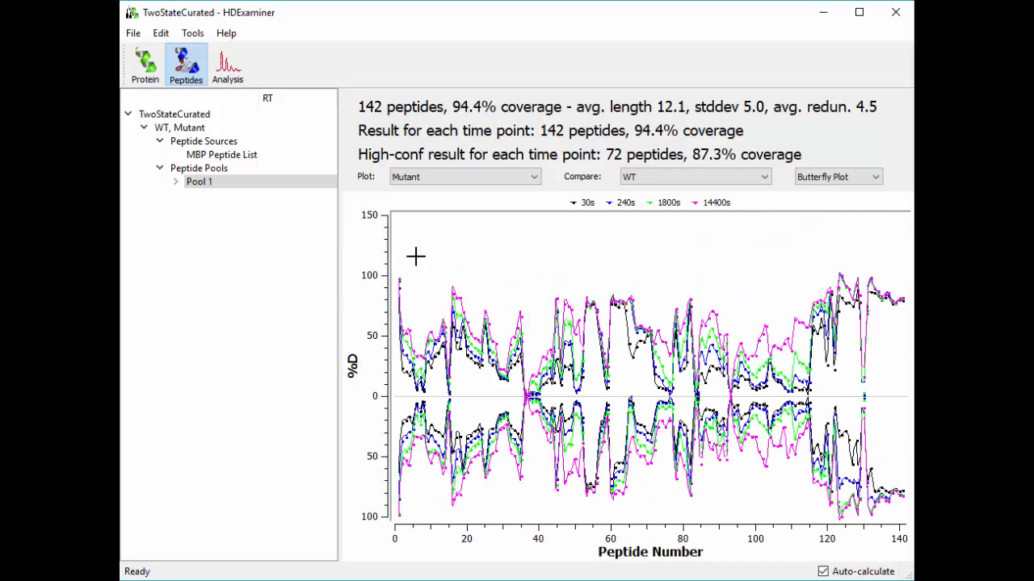
- View the uptake plots of peptides 180-187 and 188-203 from the butterfly plot, and return to the full Pool 1 plot
double_click(592, 305)
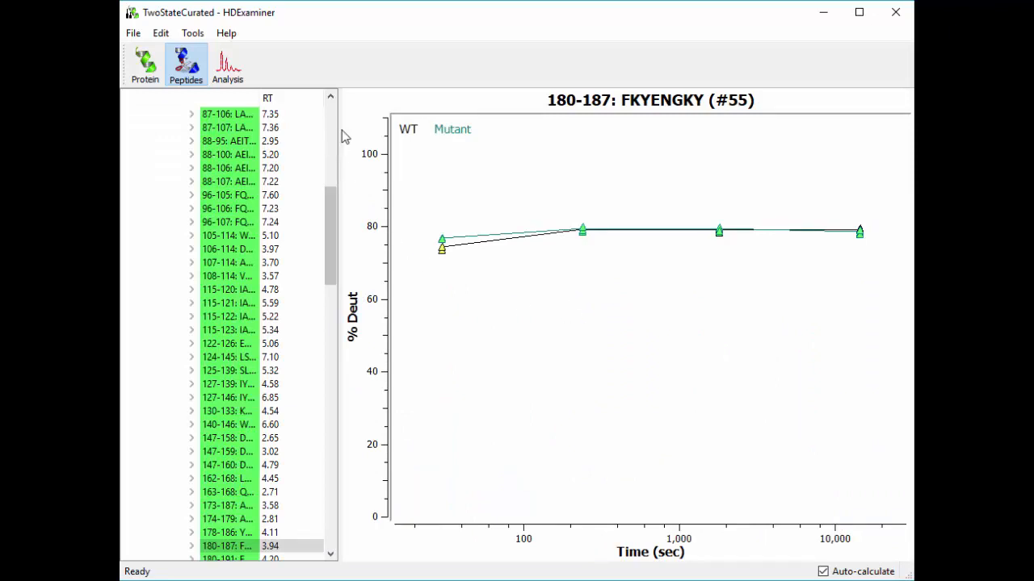
scroll(331, 123, up, 10)
click(199, 181)
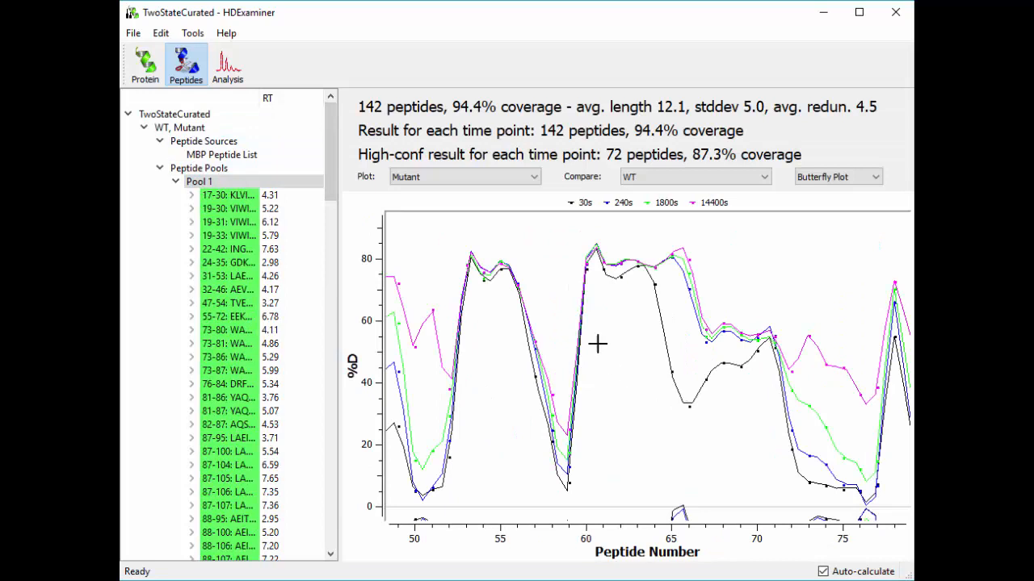
mouse_move(585, 268)
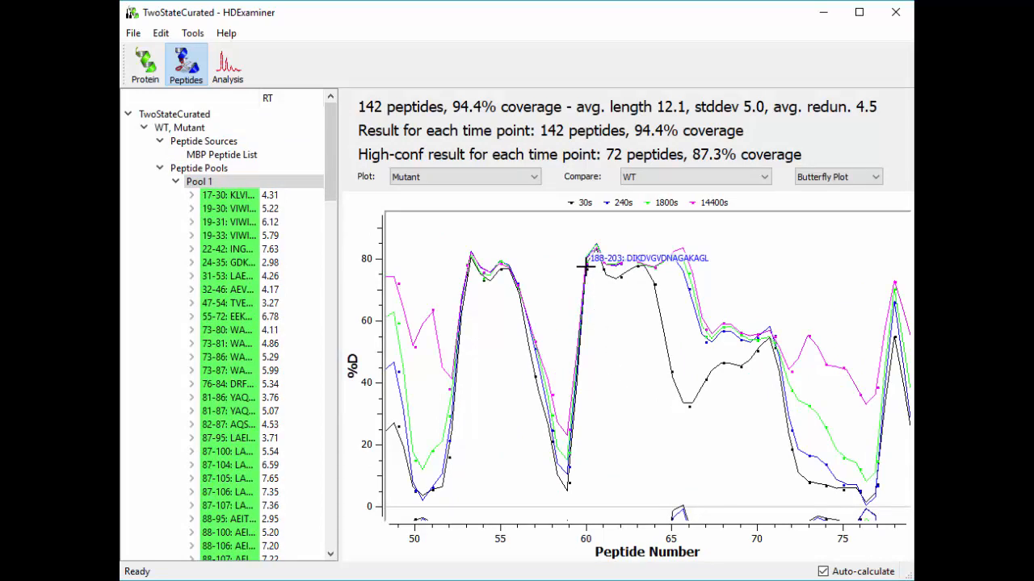
click(585, 268)
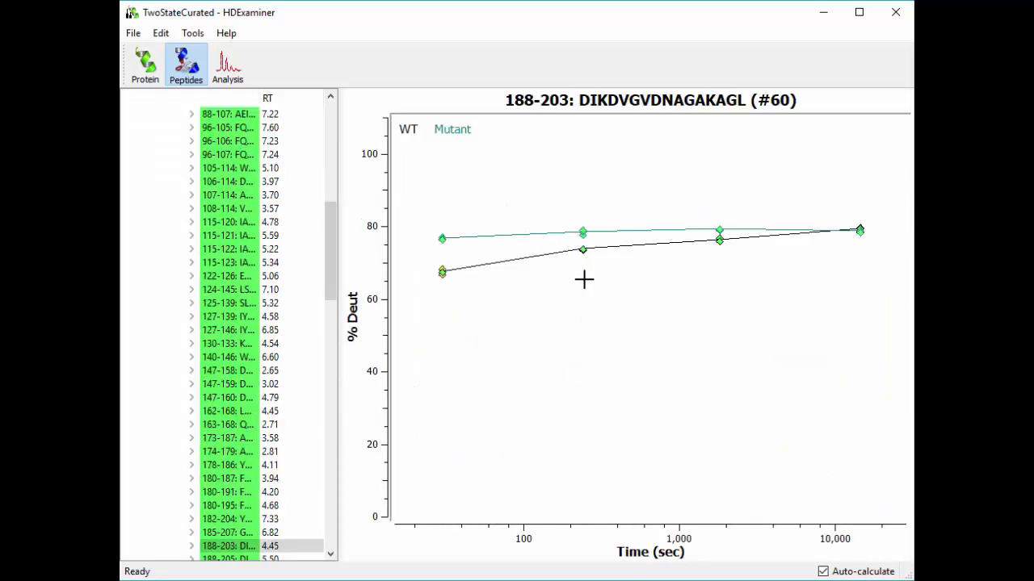
click(326, 142)
click(232, 183)
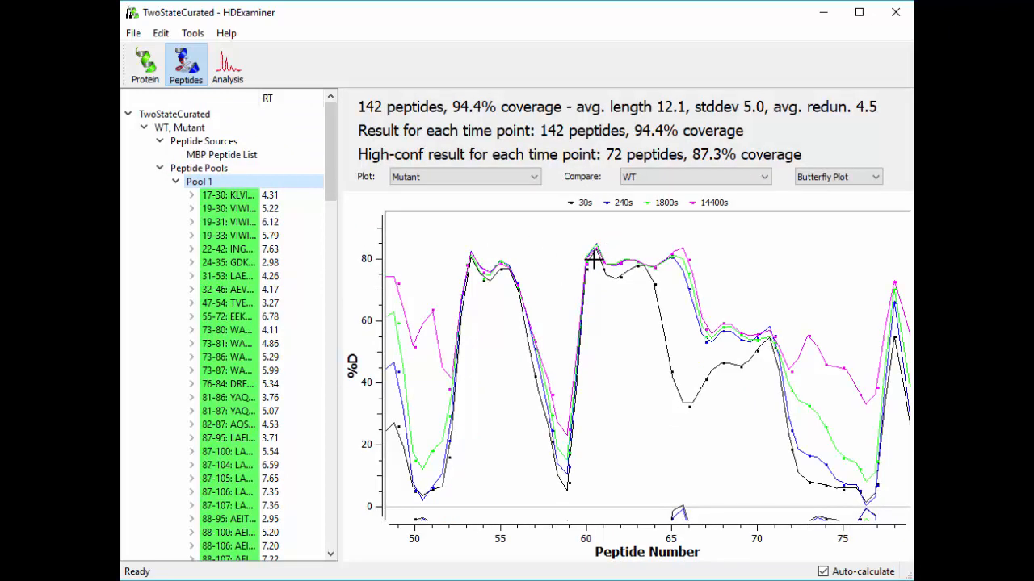
double_click(763, 232)
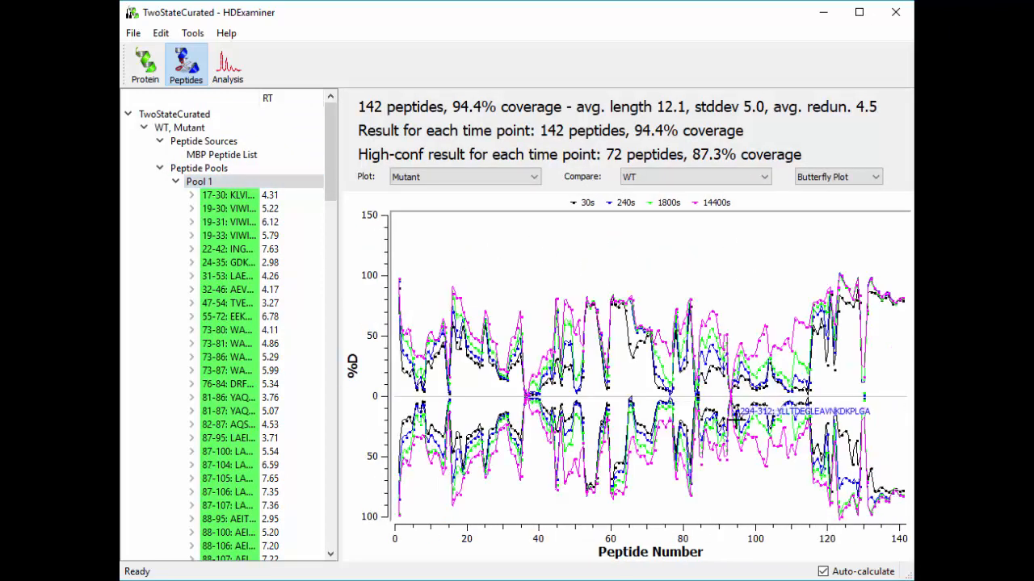
- Switch the Pool 1 comparison to a Volcano Plot and zoom in on the points around Delta #D 0.6 to 0.9
click(832, 177)
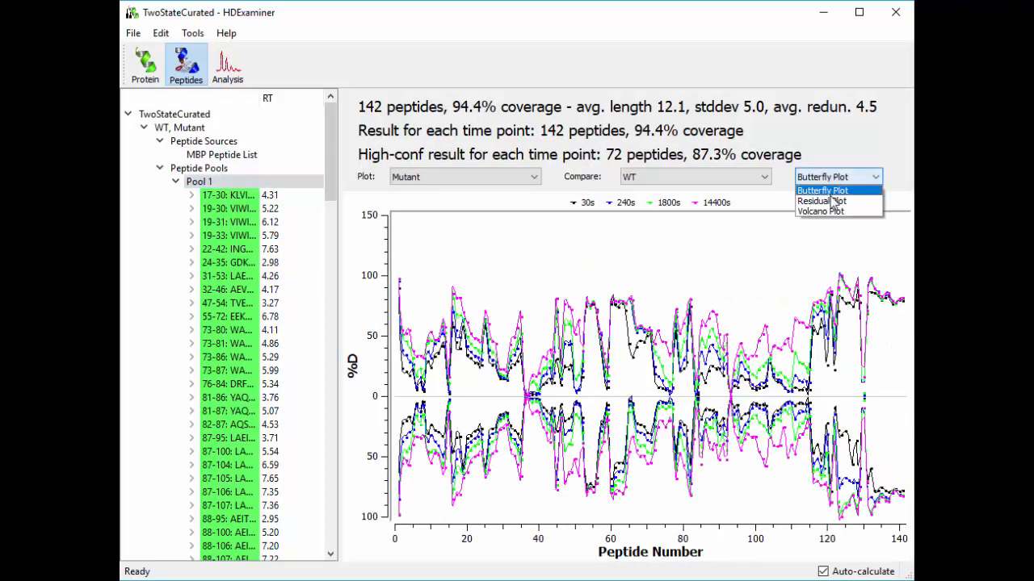
click(832, 187)
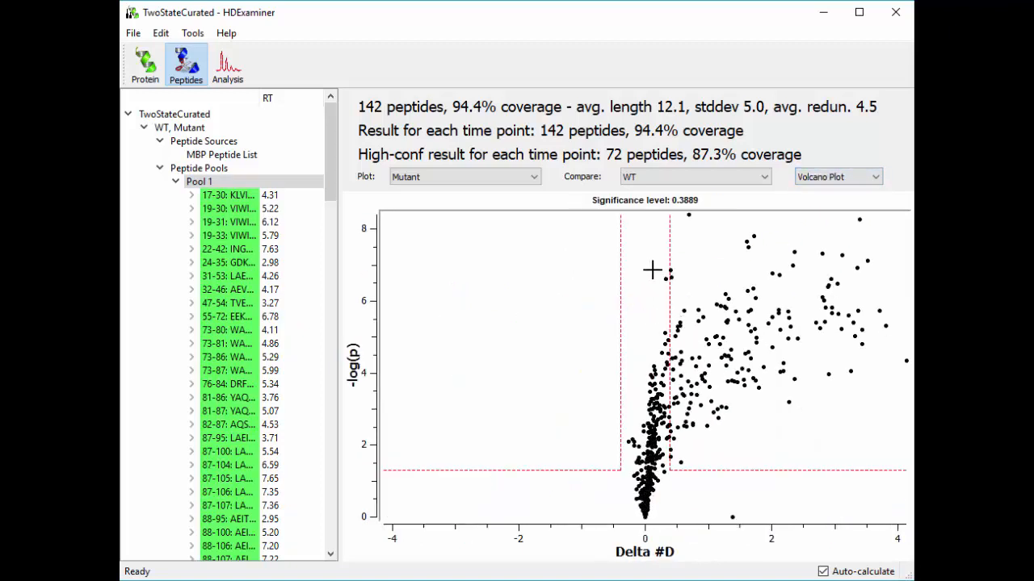
drag(660, 261, 749, 365)
drag(525, 310, 668, 433)
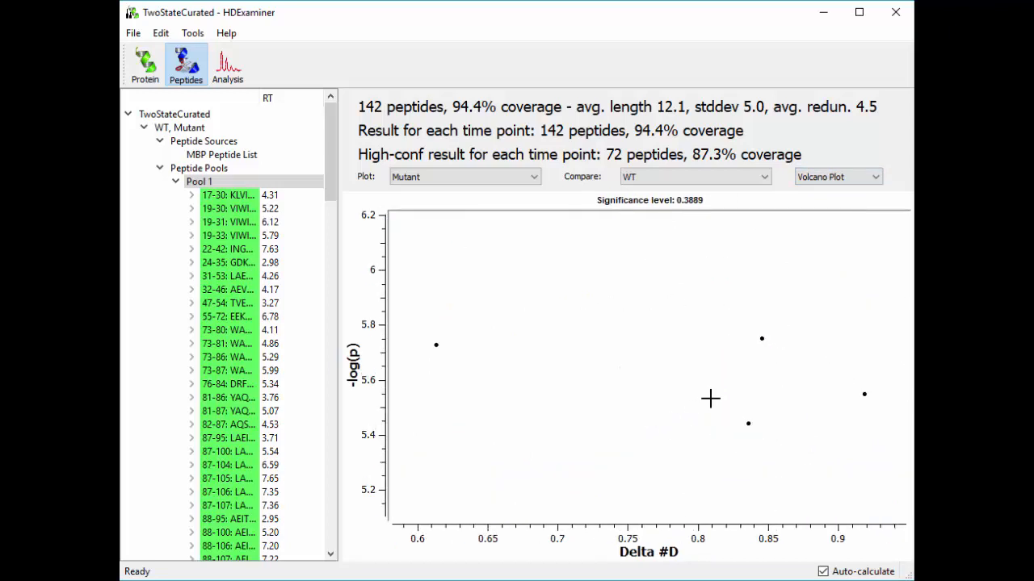
- View the uptake plot of peptide 262-273 from its volcano point, return to Pool 1 and zoom the Volcano Plot back out
click(760, 339)
click(330, 155)
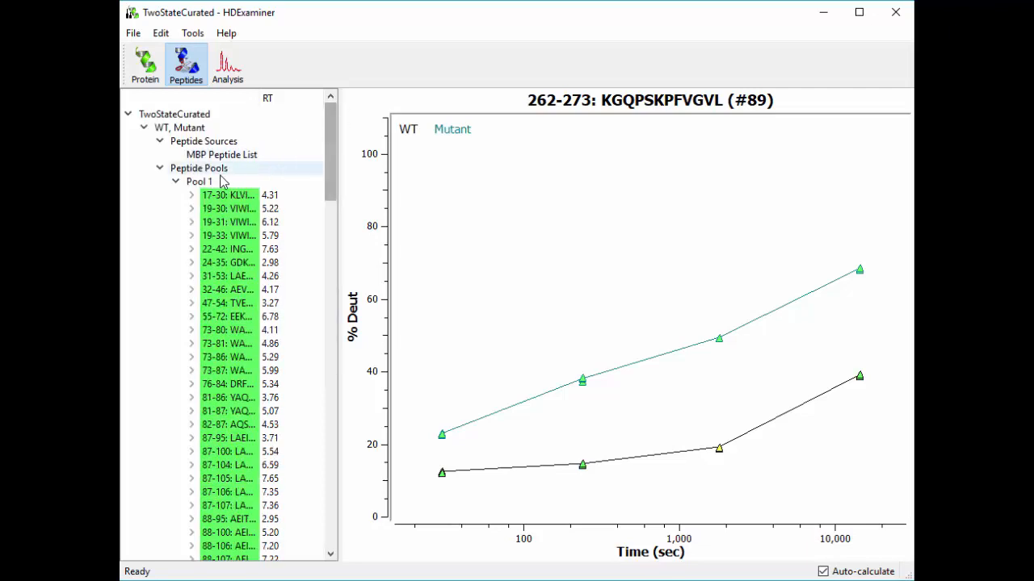
click(222, 181)
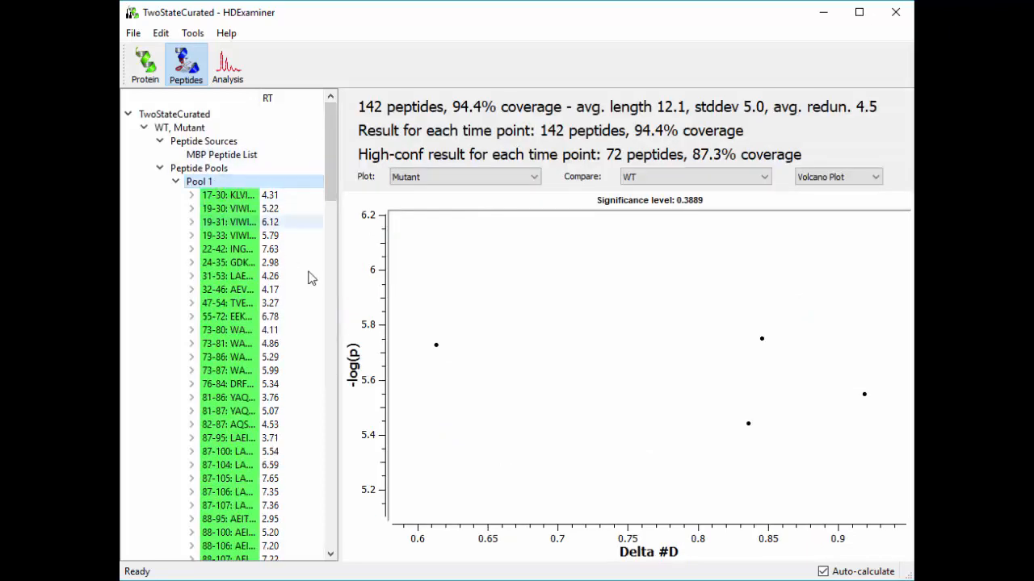
right_click(563, 252)
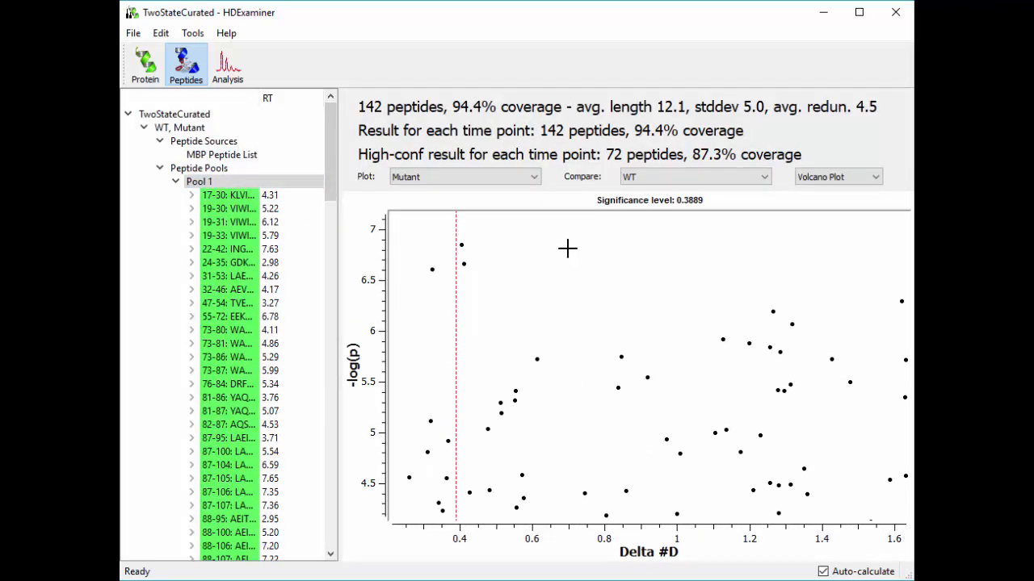
right_click(570, 247)
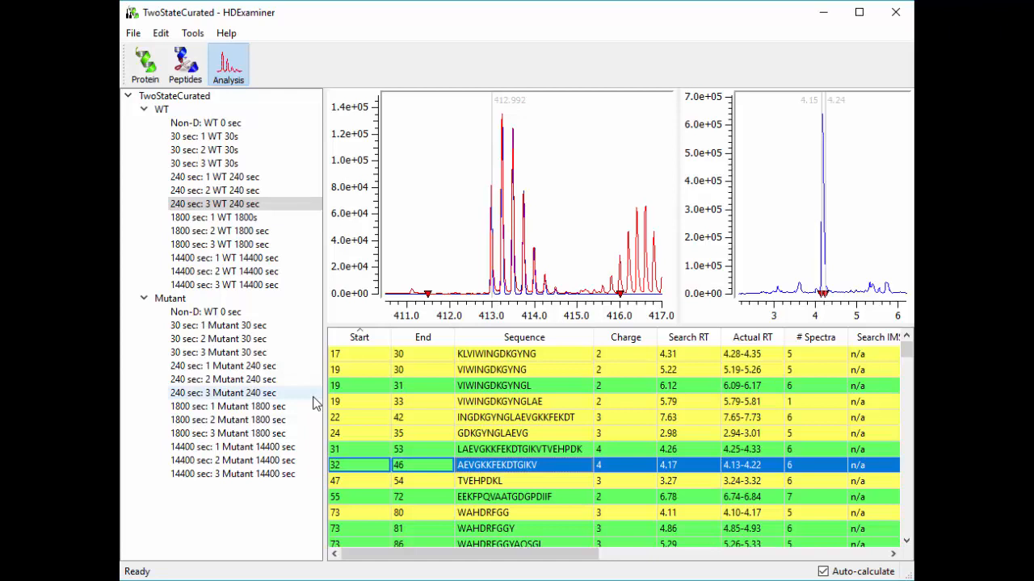
- Start adding an experiment from the third WT 240 sec run, try 50 % D2O and restore it to 100 %
click(228, 206)
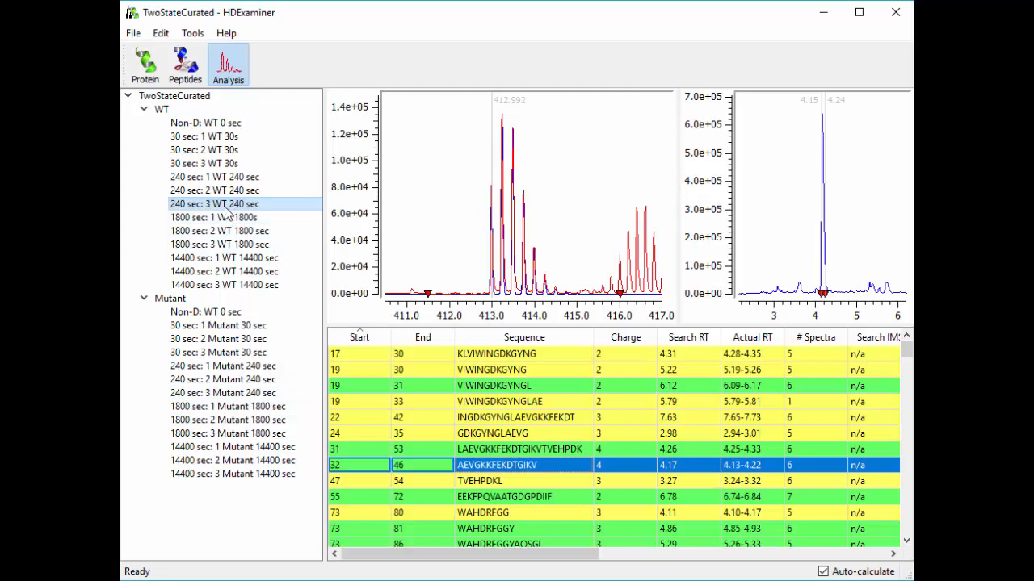
right_click(228, 208)
click(274, 212)
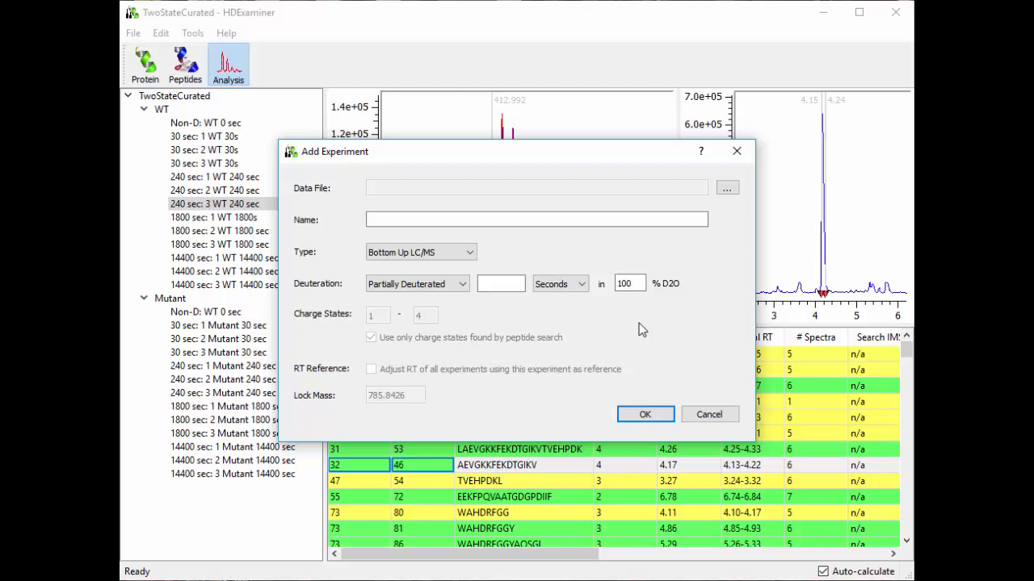
double_click(618, 282)
text(50)
drag(637, 284, 615, 284)
click(641, 283)
drag(638, 284, 593, 281)
text(100)
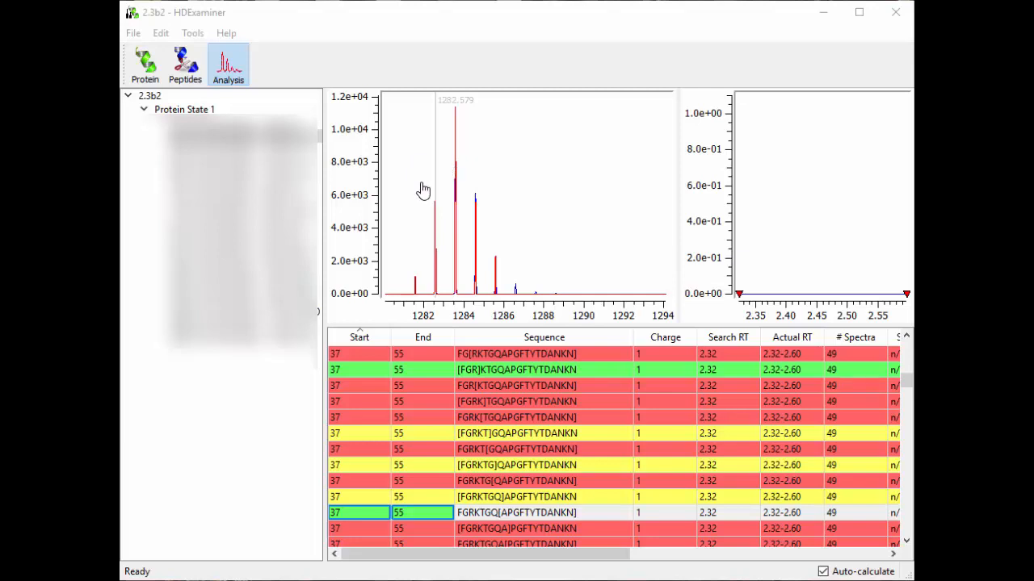
- Zoom in on the residue 37-55 peptide's spectrum between about m/z 1282 and 1287
drag(420, 161, 522, 181)
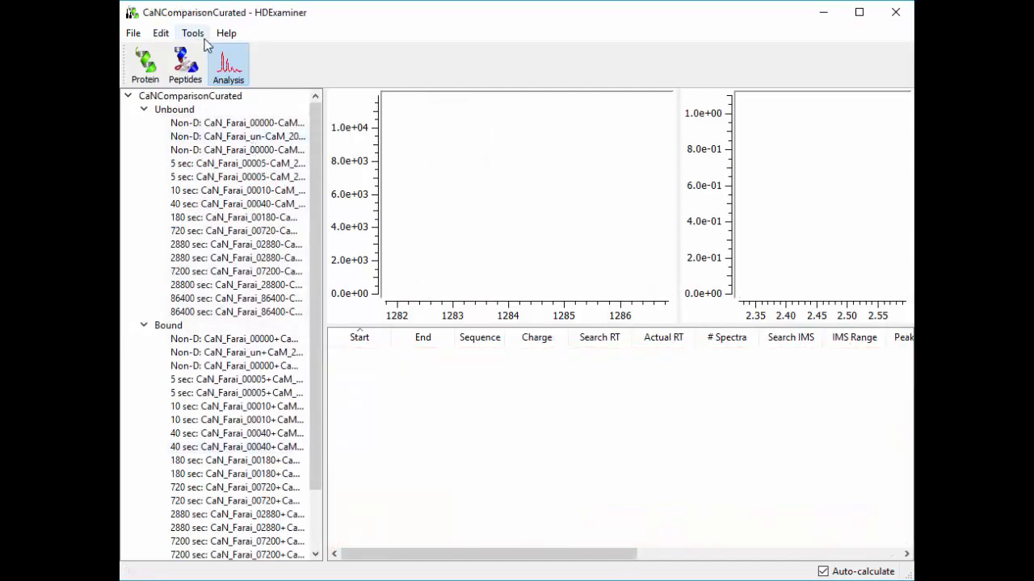
- Examine the Protein View options of CaNComparisonCurated without changing them, and show the protein's Unbound and Bound difference heat map
click(194, 34)
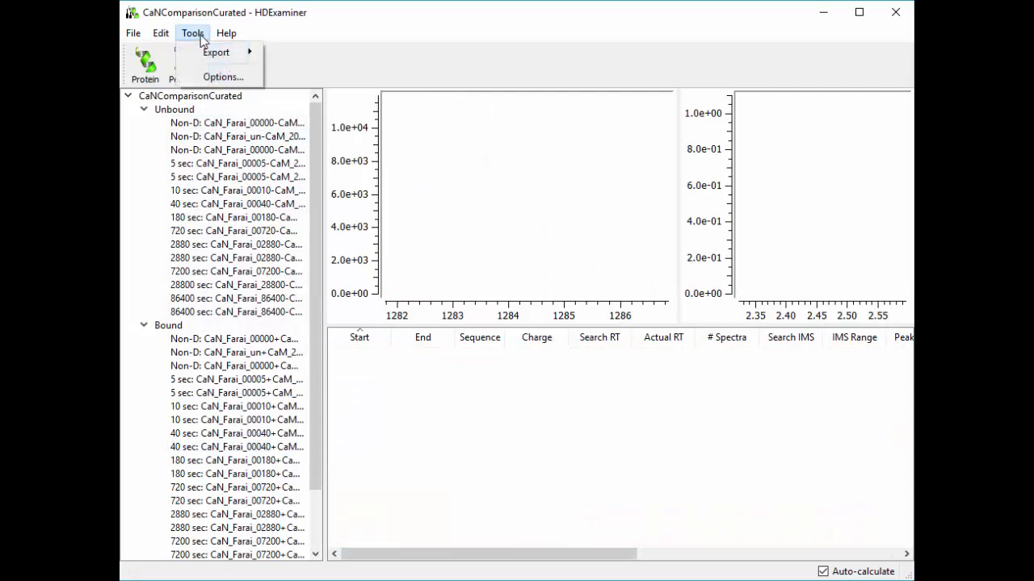
click(214, 75)
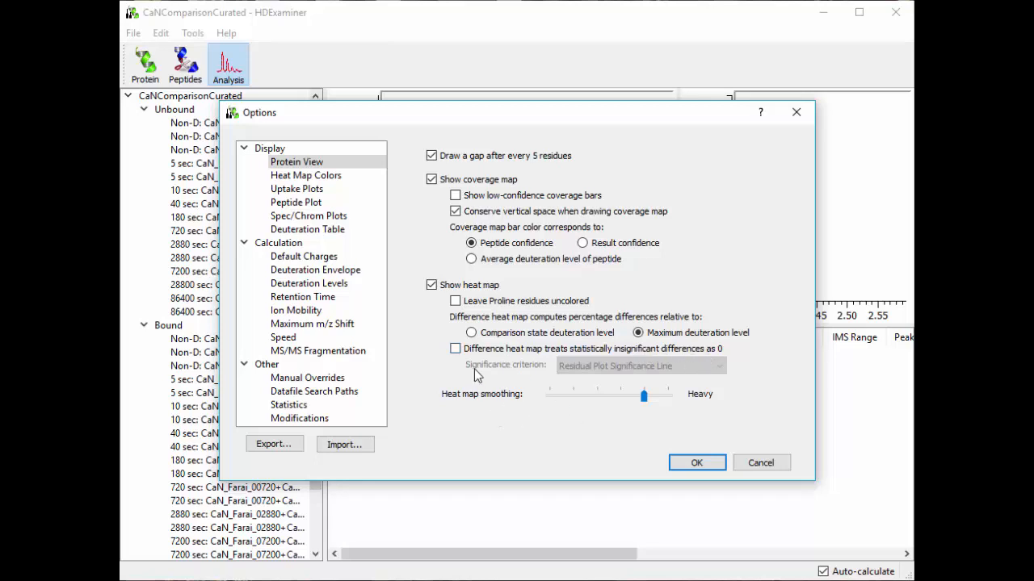
click(759, 463)
click(145, 65)
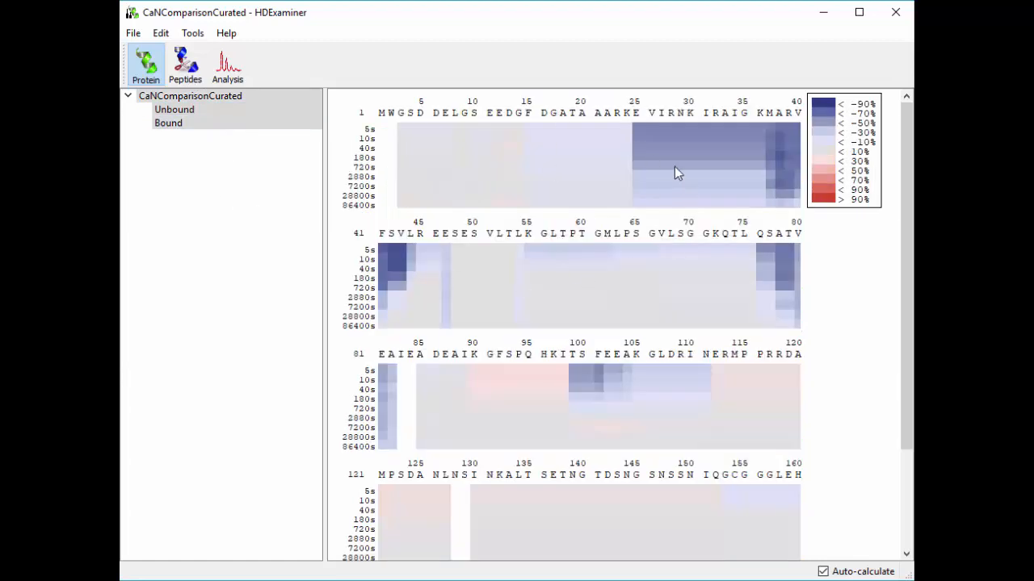
- Make the difference heat map treat statistically insignificant differences as 0 using the Residual Plot Significance Line, and refresh the heat map
click(222, 77)
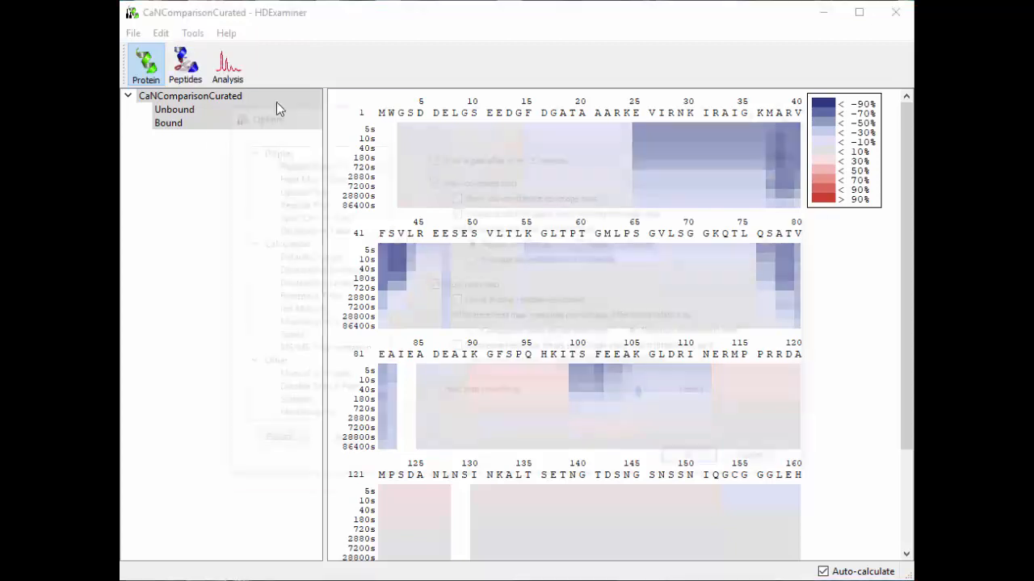
click(509, 349)
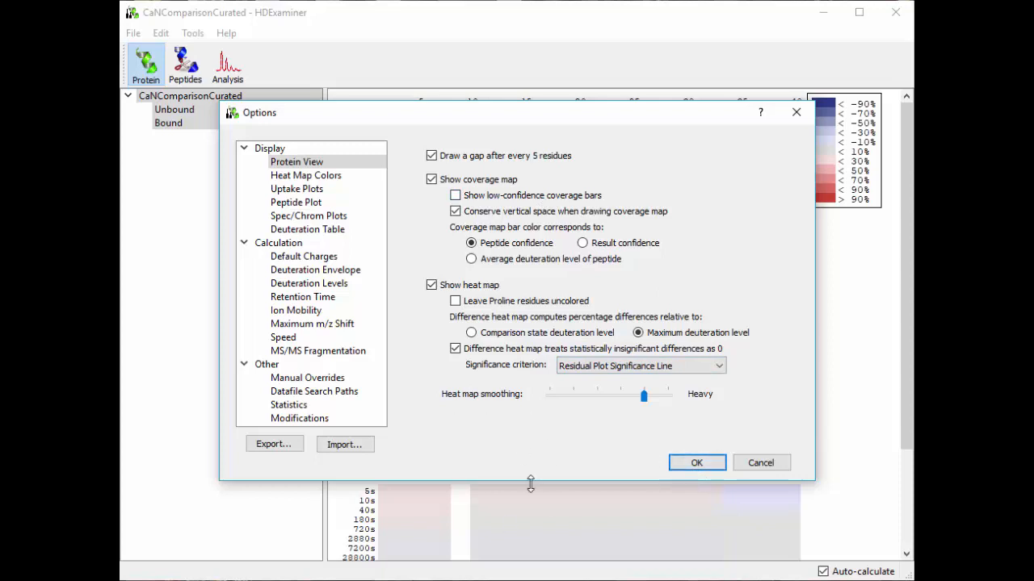
click(687, 462)
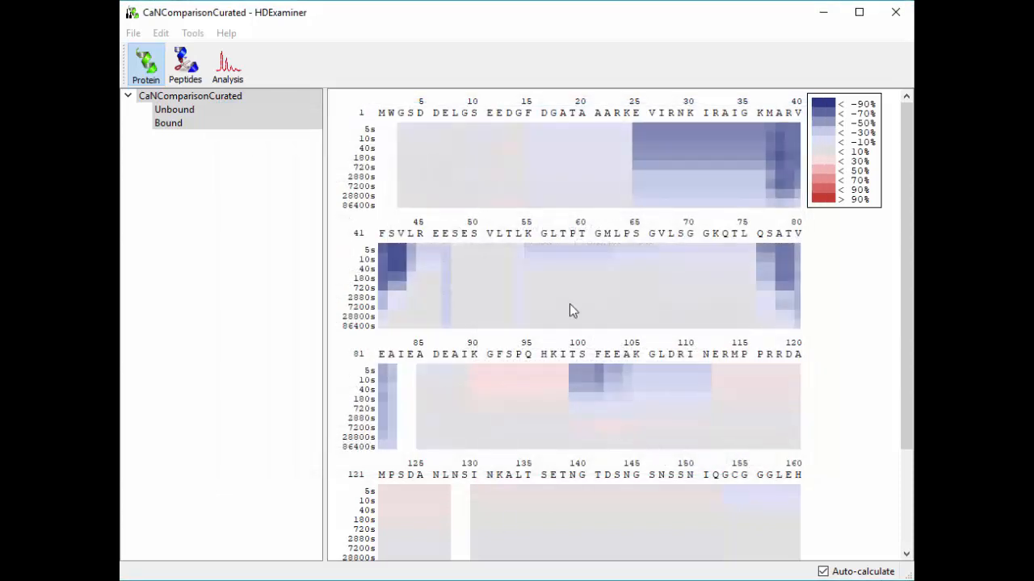
click(449, 120)
- Change the difference heat map's significance criterion to Uptake Plot Confidence Intervals
click(192, 33)
click(229, 76)
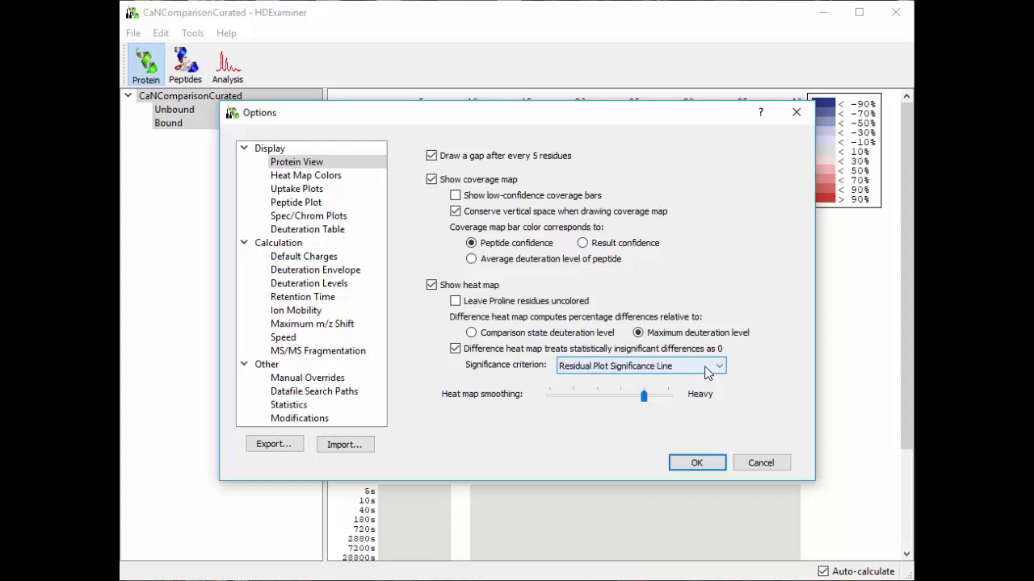
click(644, 368)
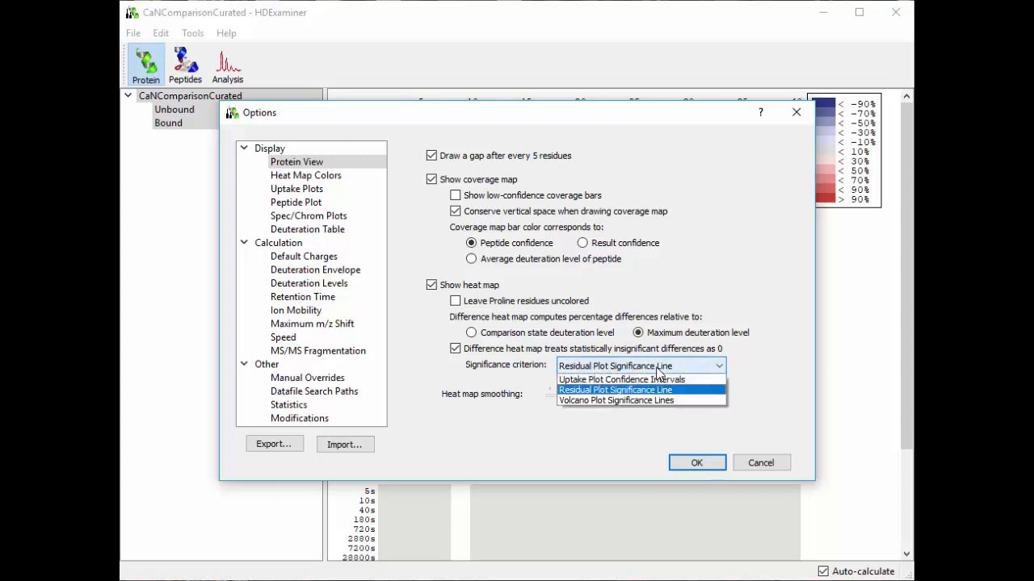
click(702, 379)
click(695, 462)
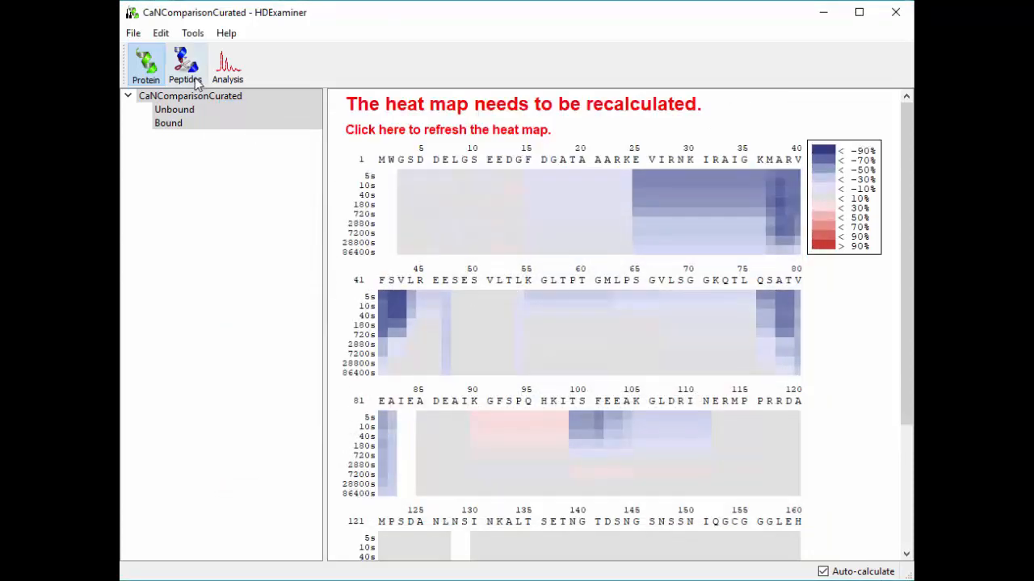
- Show the uptake plot of the residue 9-41 peptide and turn on its t-test confidence intervals
click(196, 81)
click(303, 343)
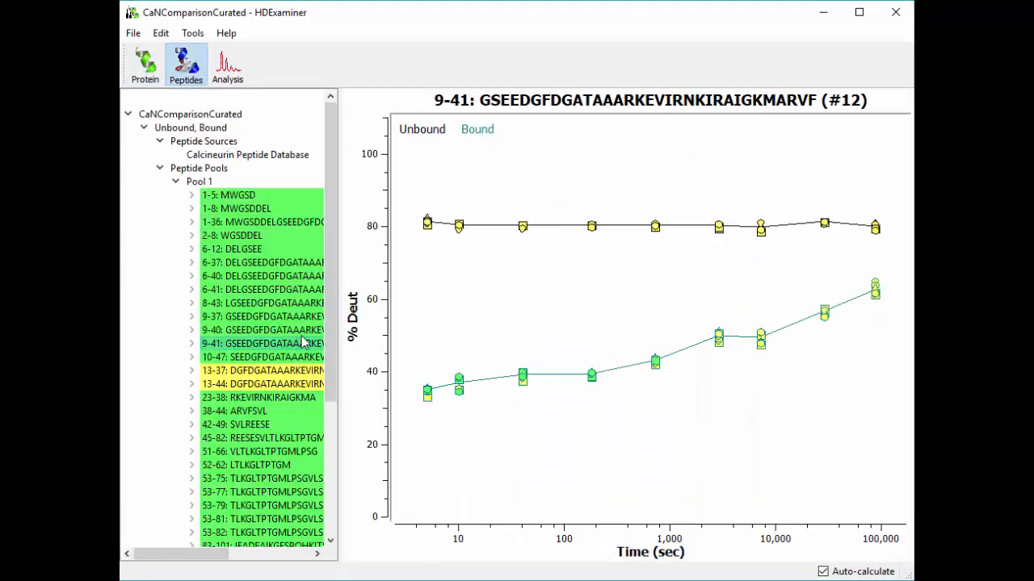
right_click(436, 337)
click(492, 390)
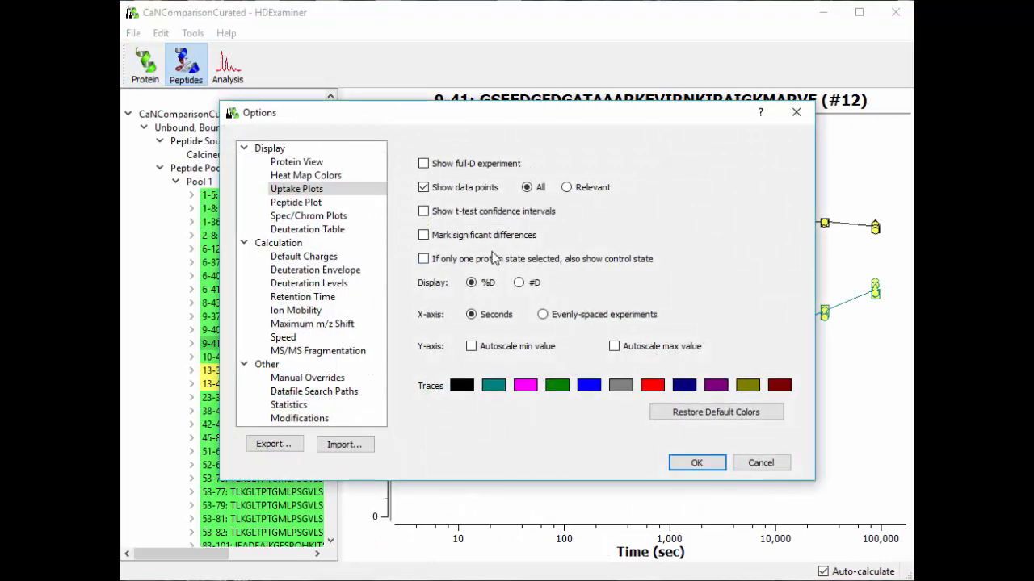
click(480, 220)
click(692, 462)
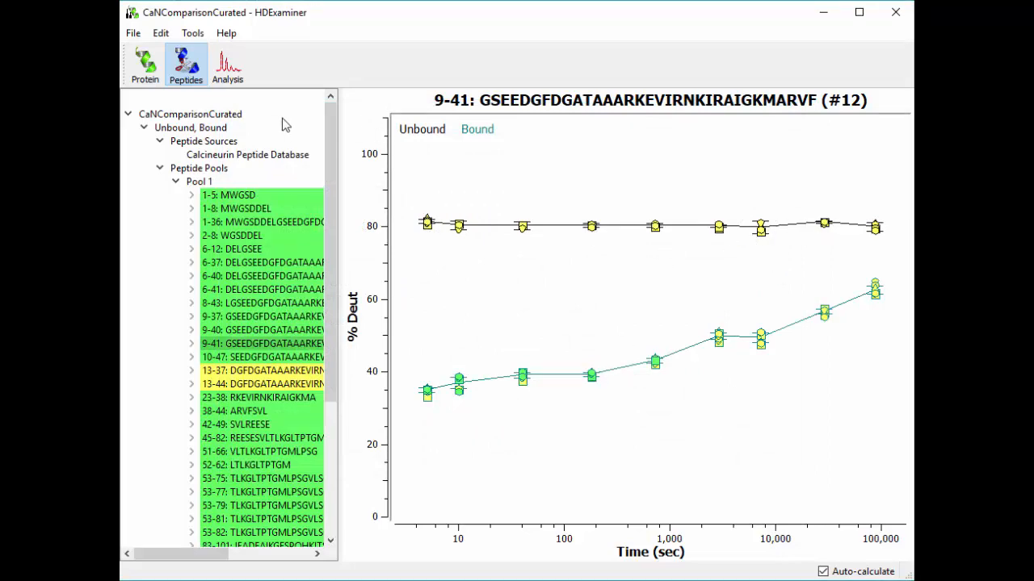
- Change the difference heat map's significance criterion to Residual Plot Significance Line
click(192, 33)
click(243, 79)
click(692, 368)
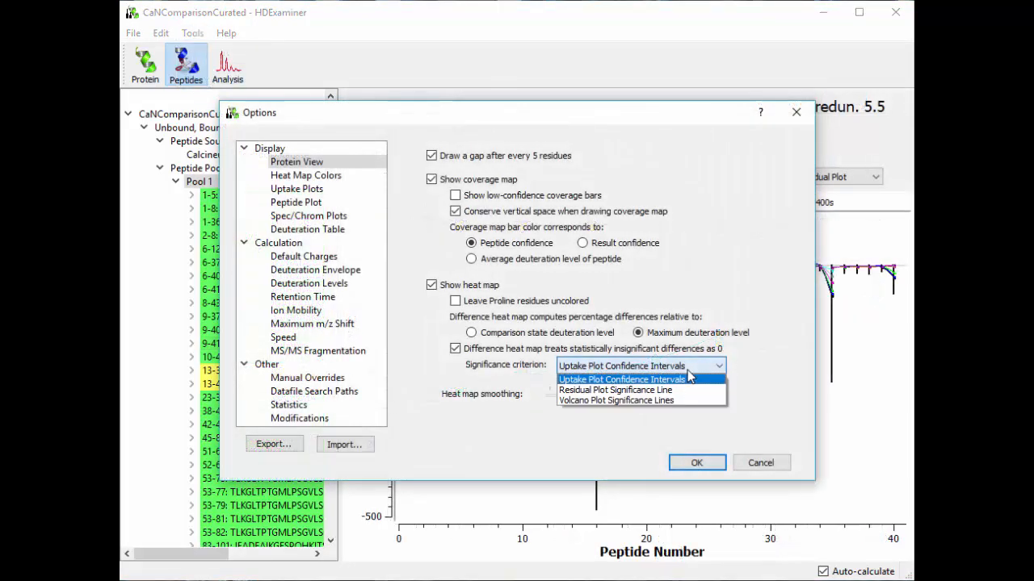
click(650, 392)
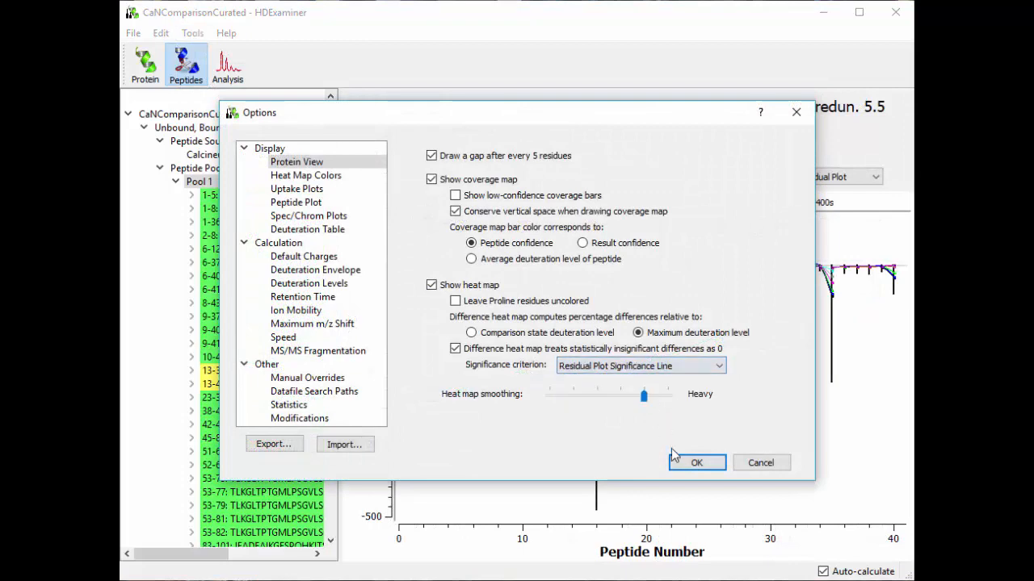
click(696, 463)
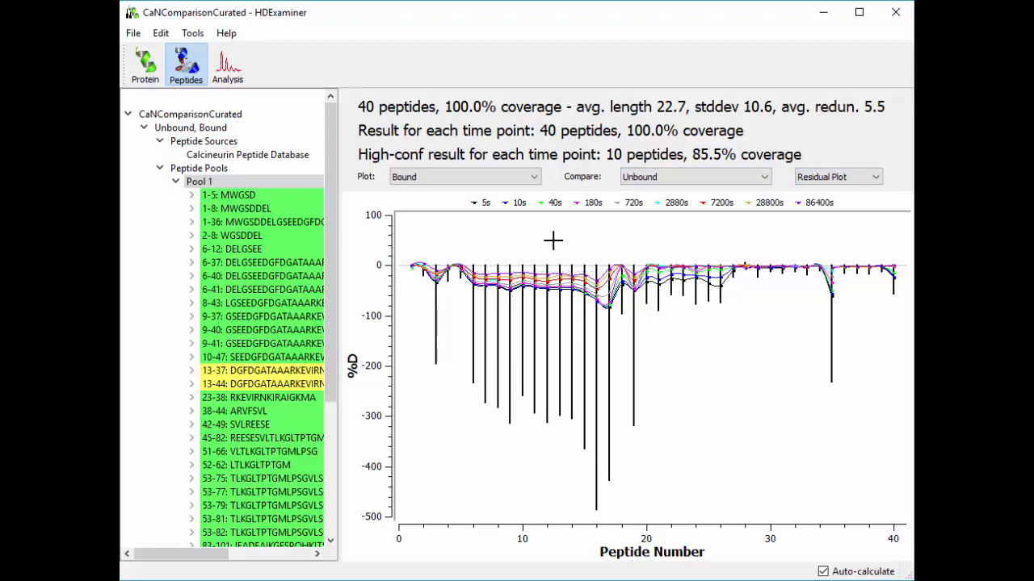
- Review the Peptide Plot significance line options, set the difference heat map's significance criterion to Uptake Plot Confidence Intervals, and refresh the heat map
click(196, 32)
click(203, 77)
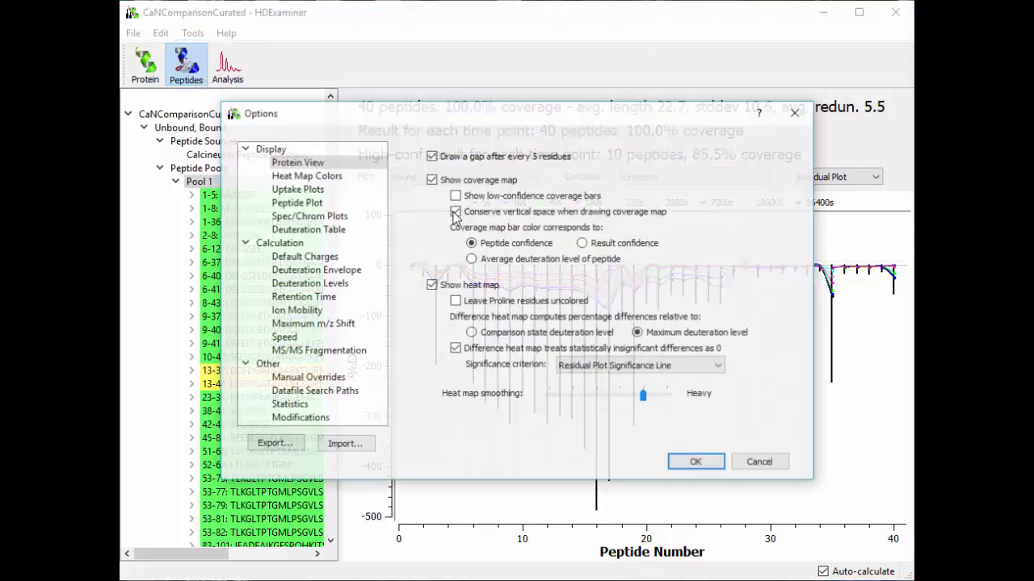
click(296, 202)
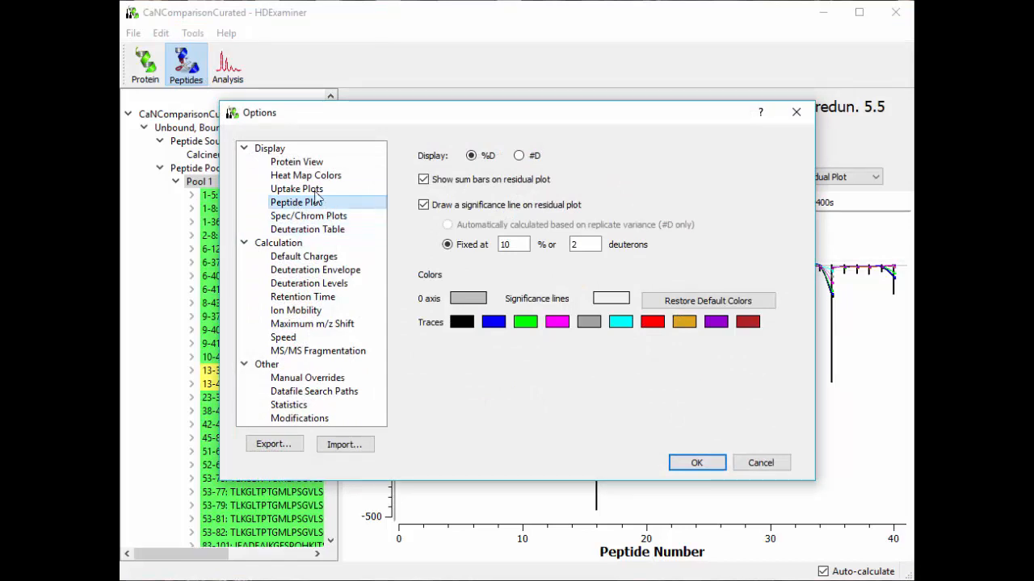
click(297, 163)
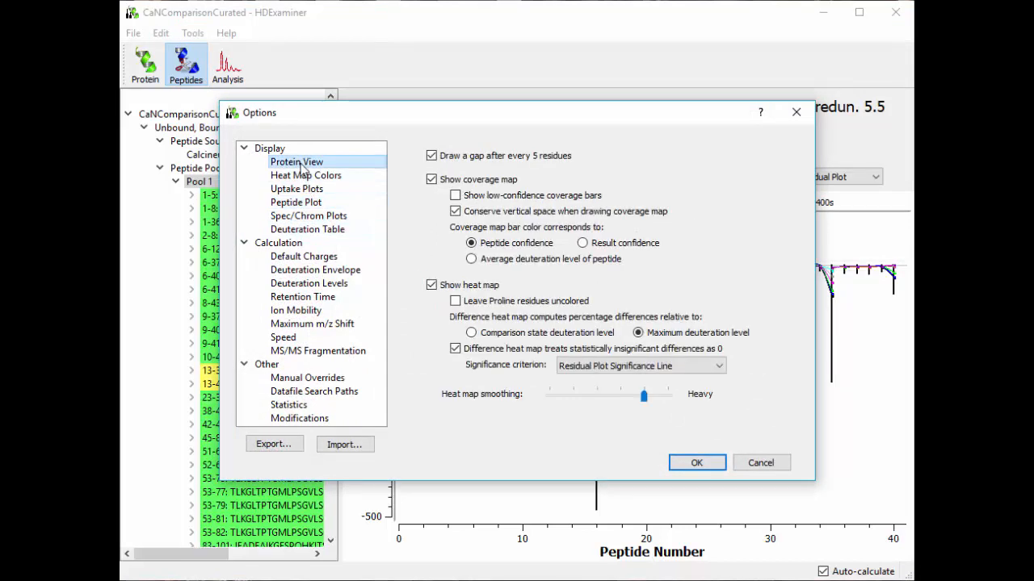
click(613, 370)
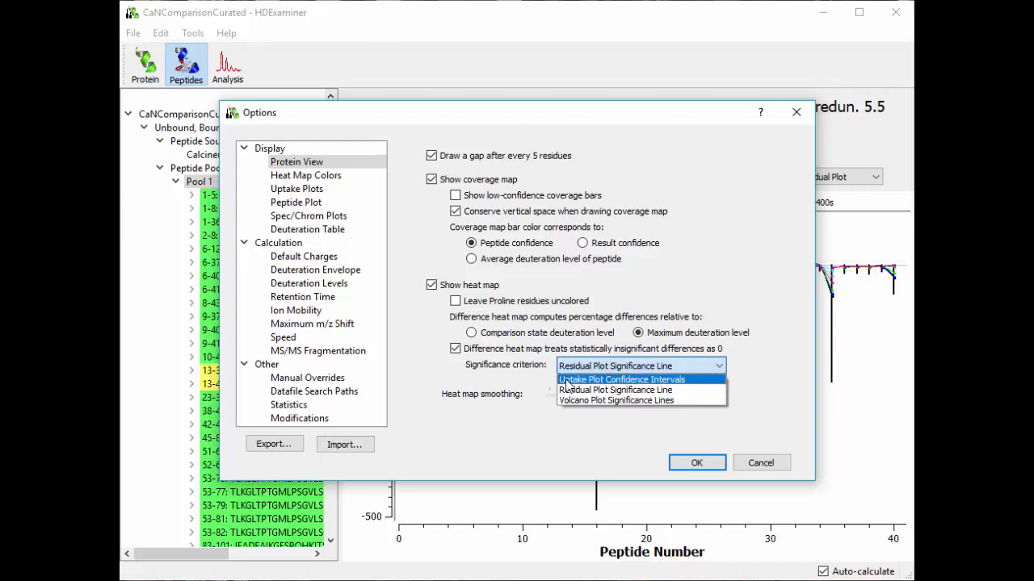
click(582, 379)
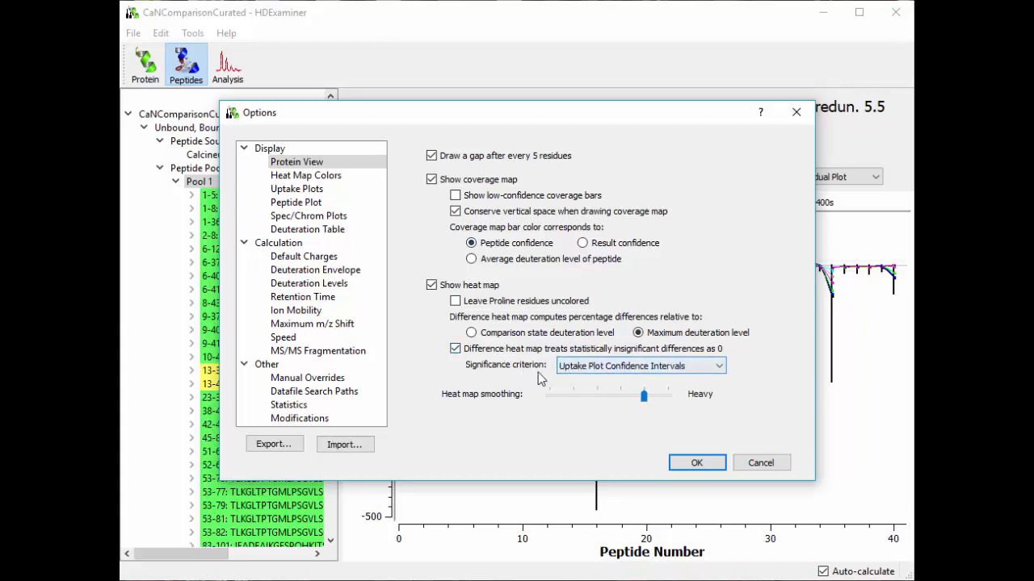
click(696, 462)
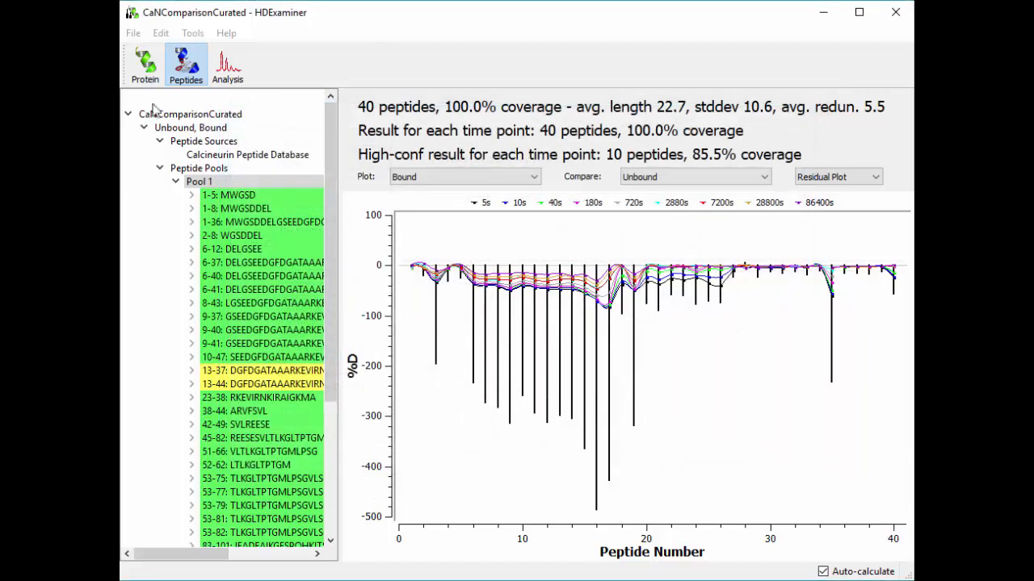
click(145, 69)
click(416, 119)
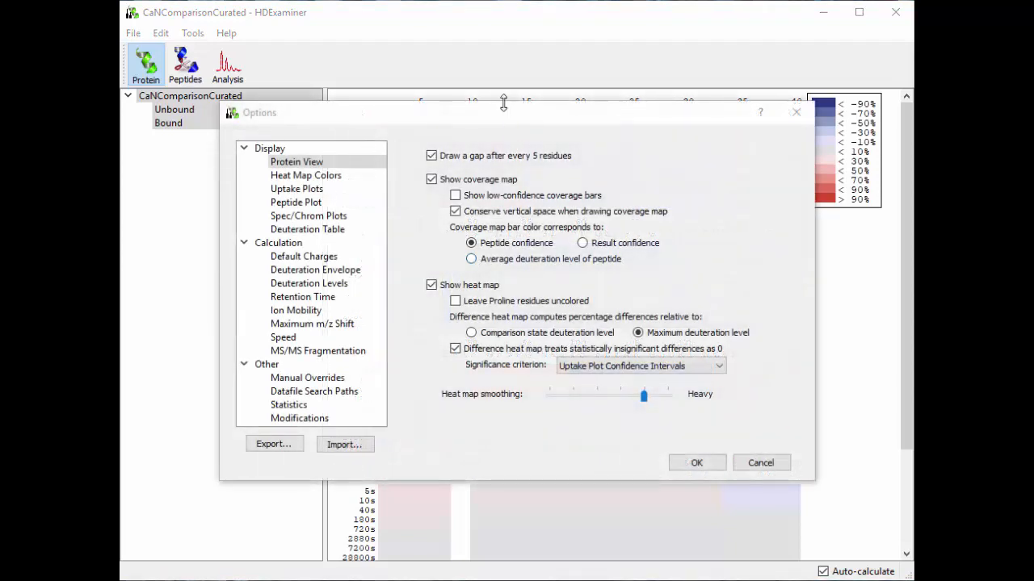
- Apply the Heat Map Colors options with the continuous color gradient enabled, and show the Unbound state's heat map
click(322, 177)
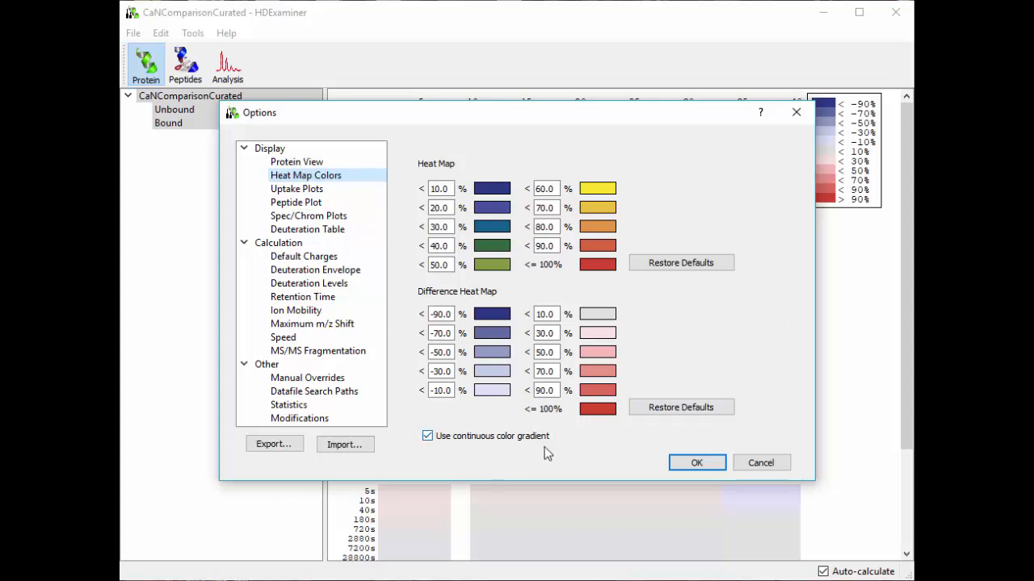
click(697, 463)
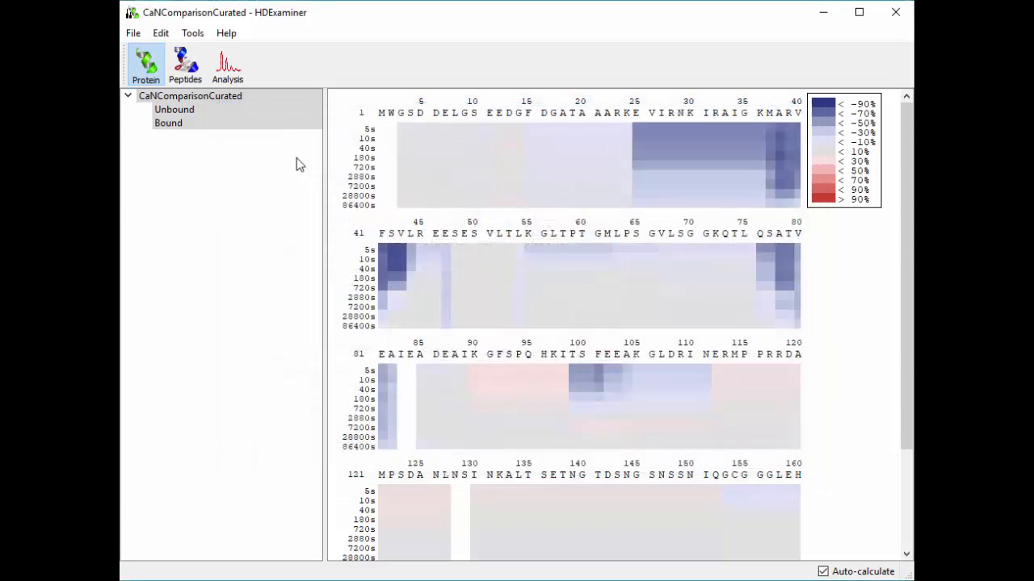
click(201, 108)
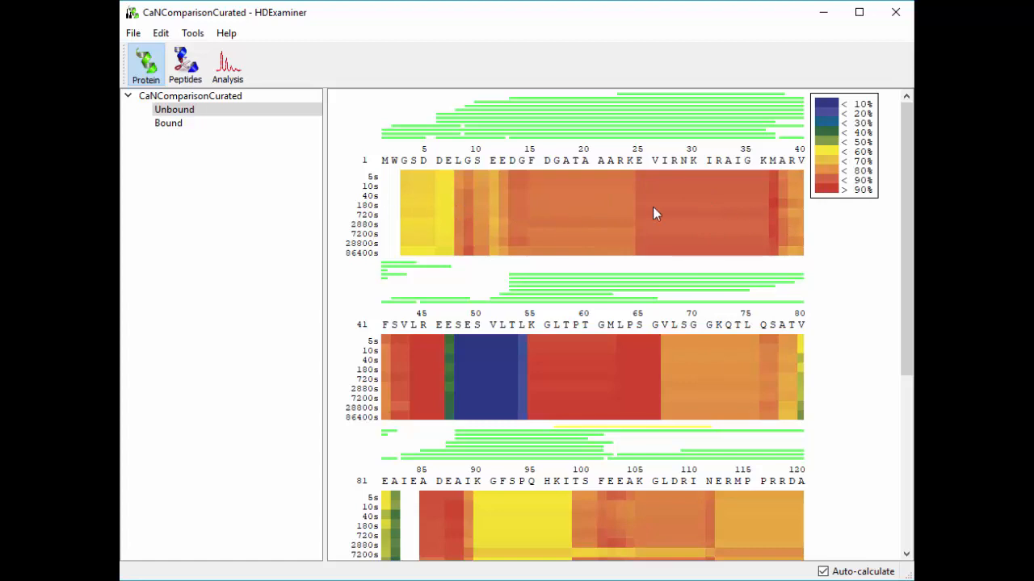
- Open the Retention Time calculation options to examine the RT window and maximum RT envelope settings
click(192, 34)
click(226, 77)
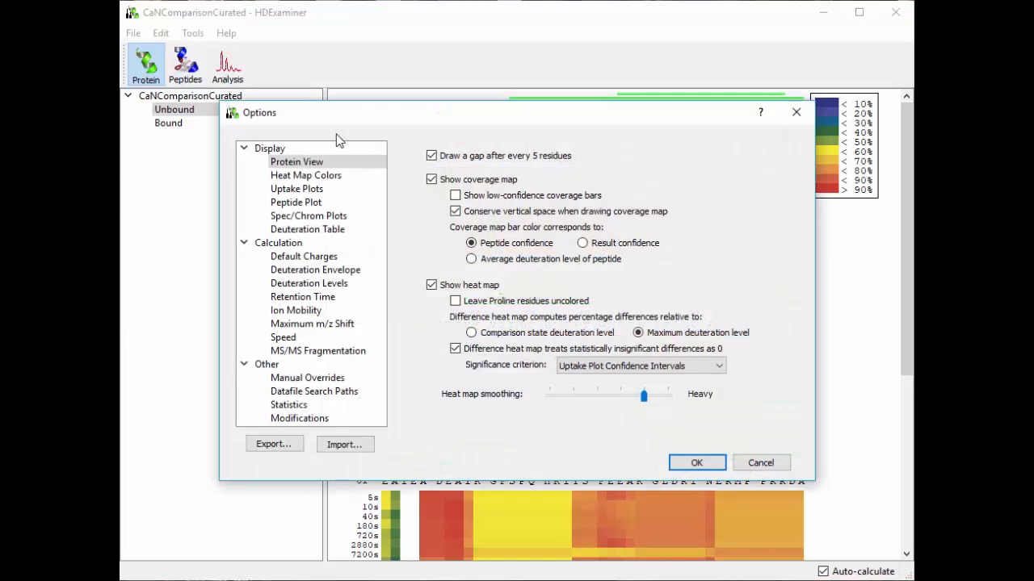
click(339, 297)
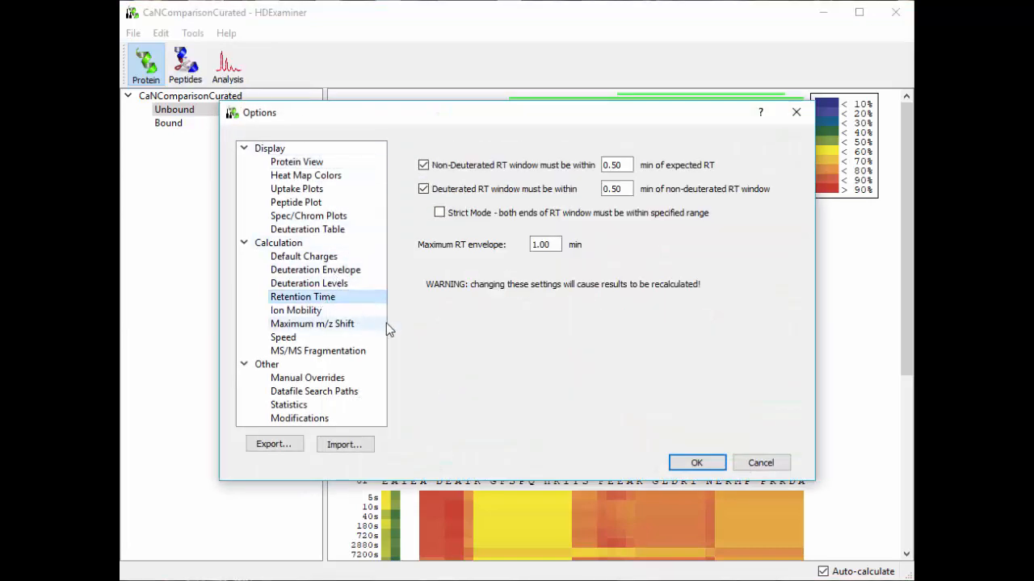